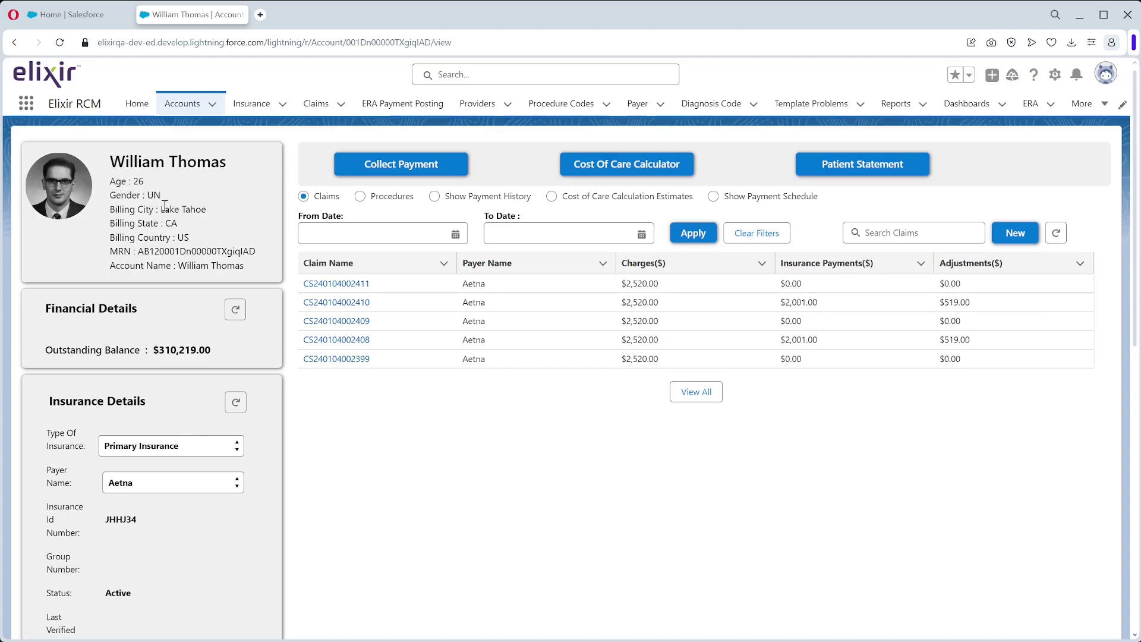
# Scroll through the patient account page, briefly highlighting the Approved verification status
pyautogui.scroll(-1, 167, 223)
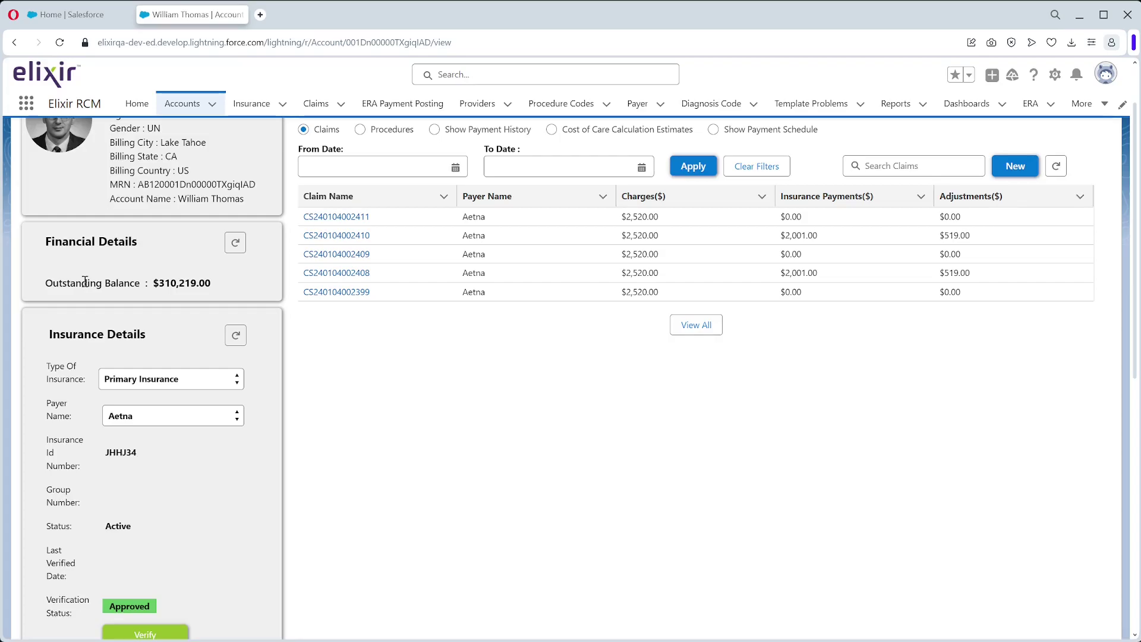
pyautogui.scroll(-1, 85, 281)
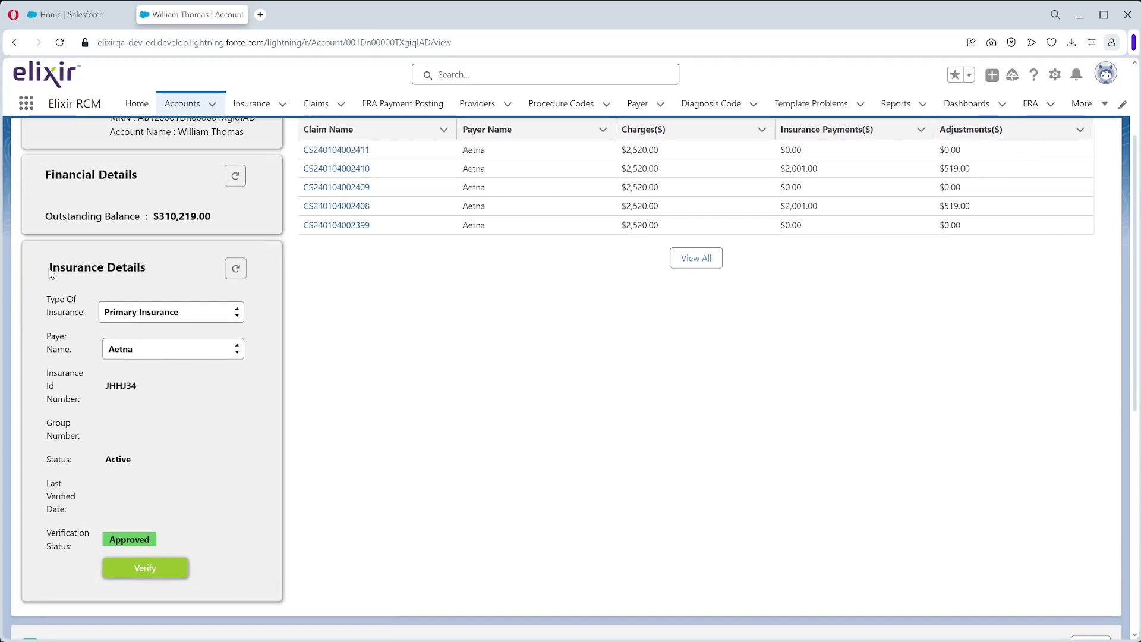
pyautogui.scroll(-1, 40, 281)
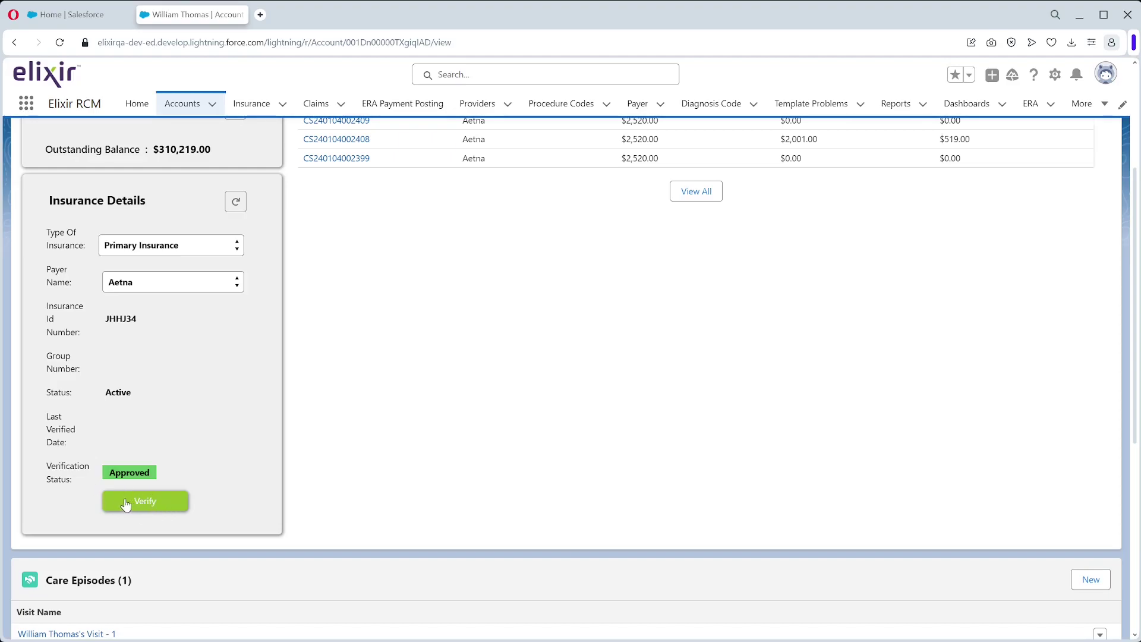
pyautogui.moveTo(110, 474); pyautogui.dragTo(167, 473)
pyautogui.click(112, 435)
pyautogui.scroll(-5, 168, 444)
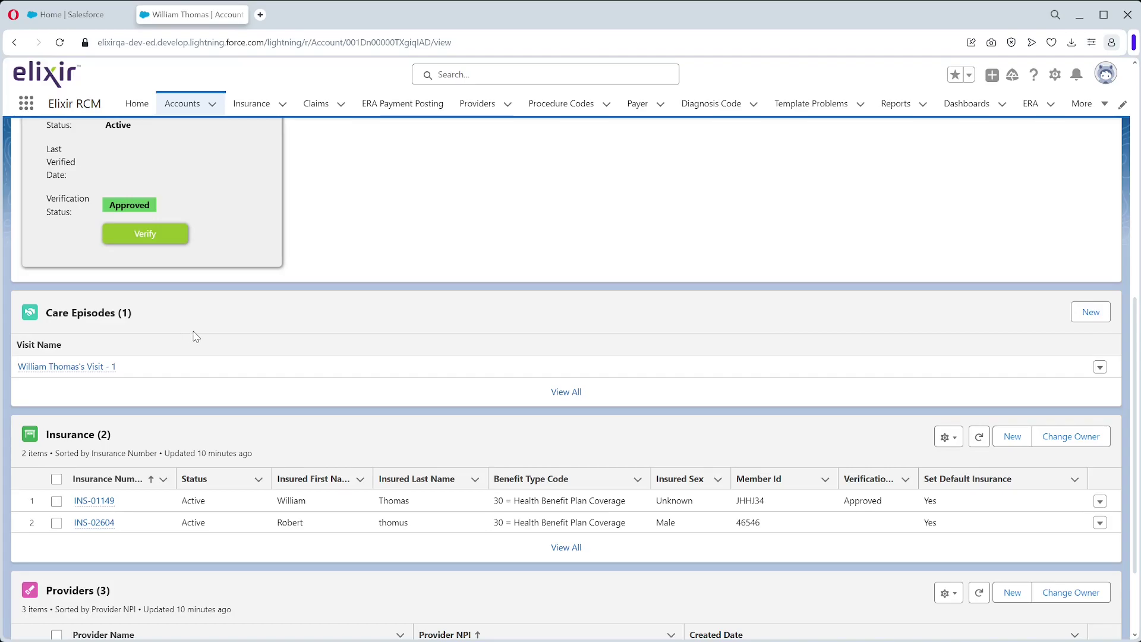
pyautogui.scroll(3, 198, 395)
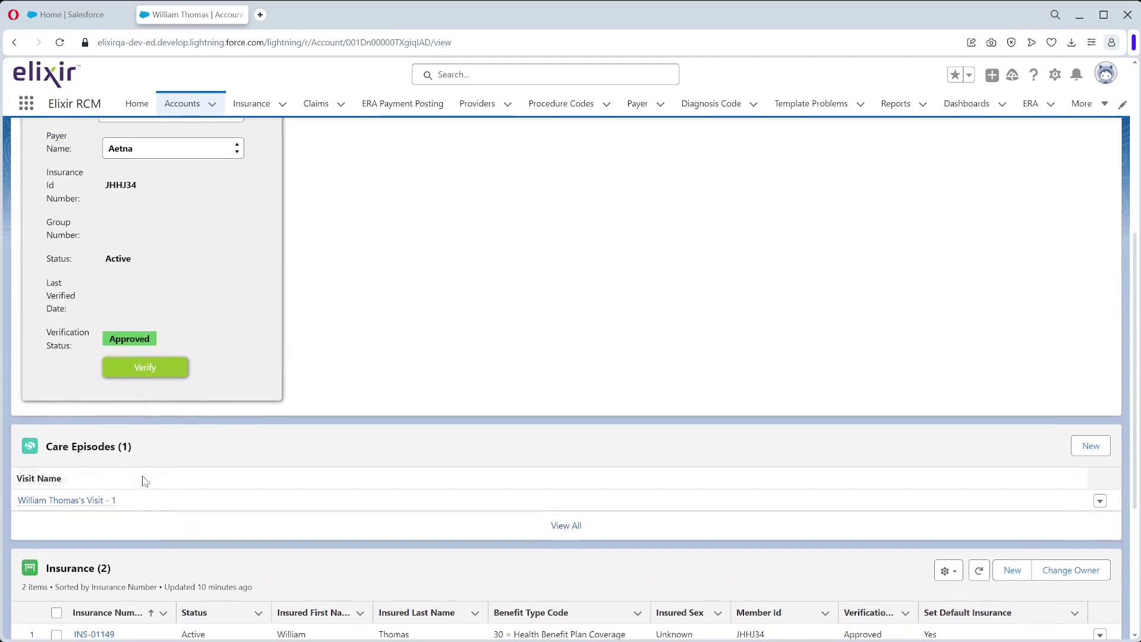
pyautogui.moveTo(114, 507)
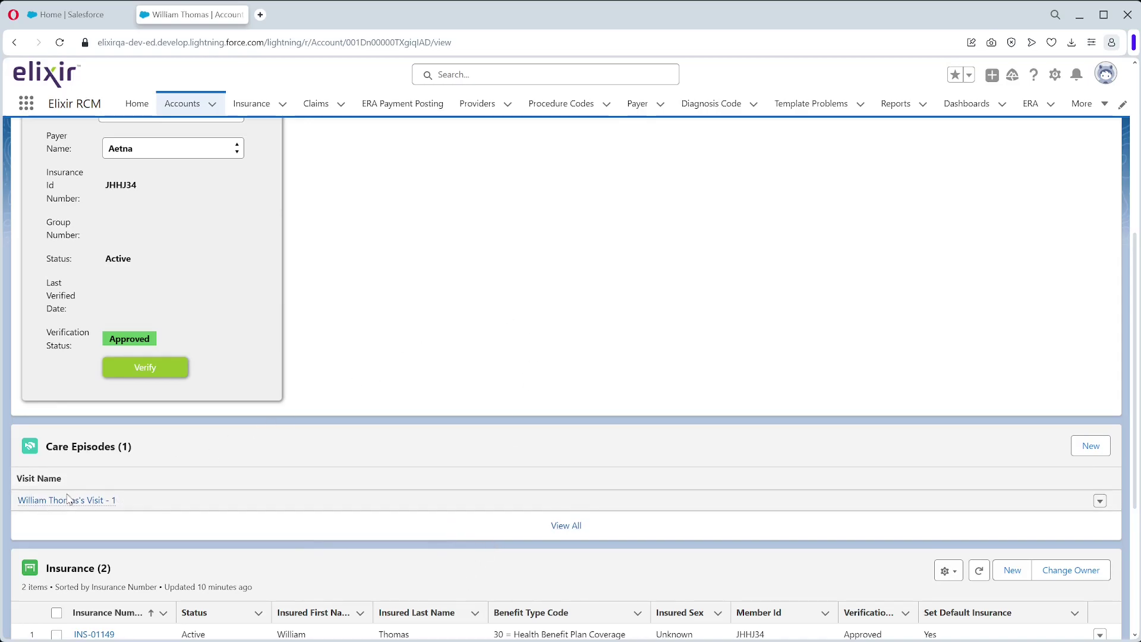
pyautogui.scroll(-4, 242, 524)
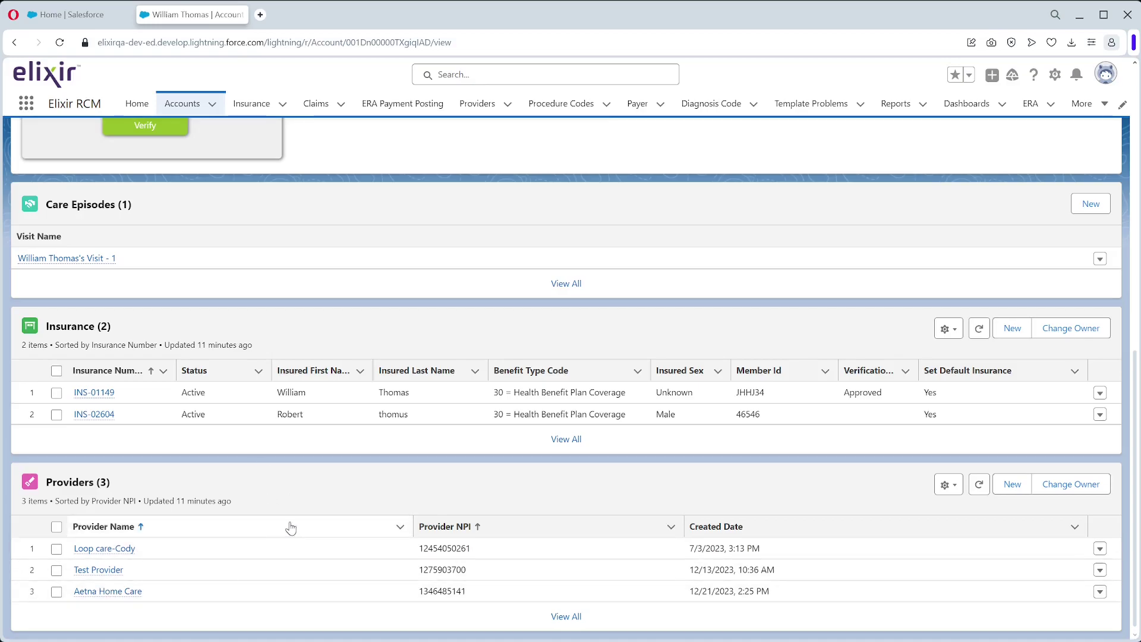
pyautogui.scroll(3, 309, 526)
pyautogui.scroll(6, 349, 529)
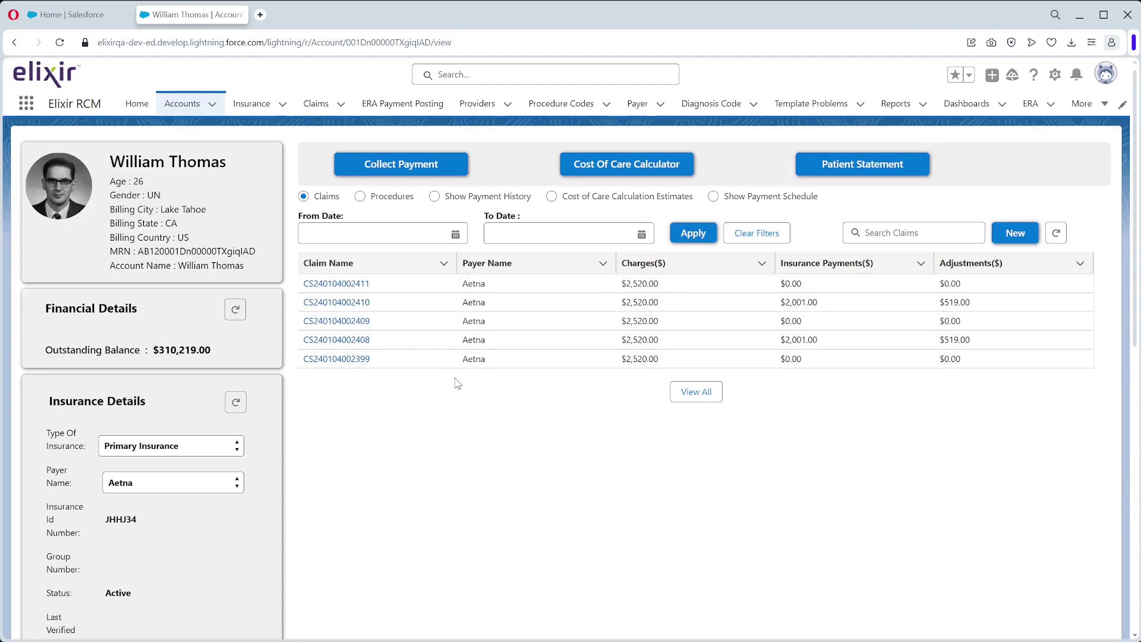
# Cycle through Payment History, Cost of Care Estimates and Payment Schedule views, ending on Procedures
pyautogui.click(373, 198)
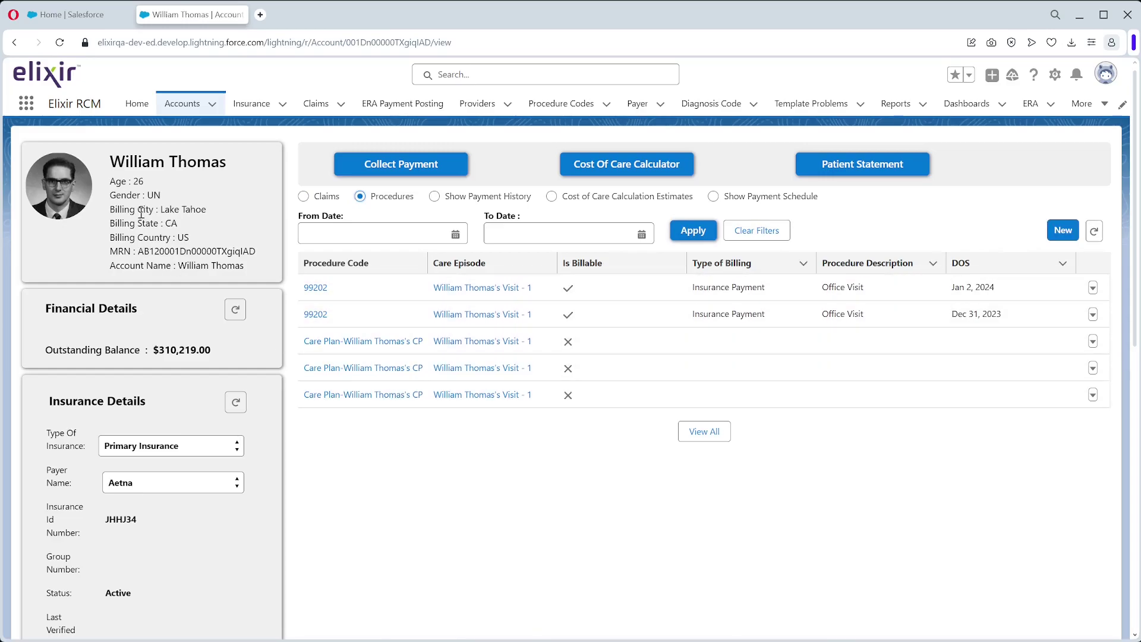
pyautogui.click(434, 196)
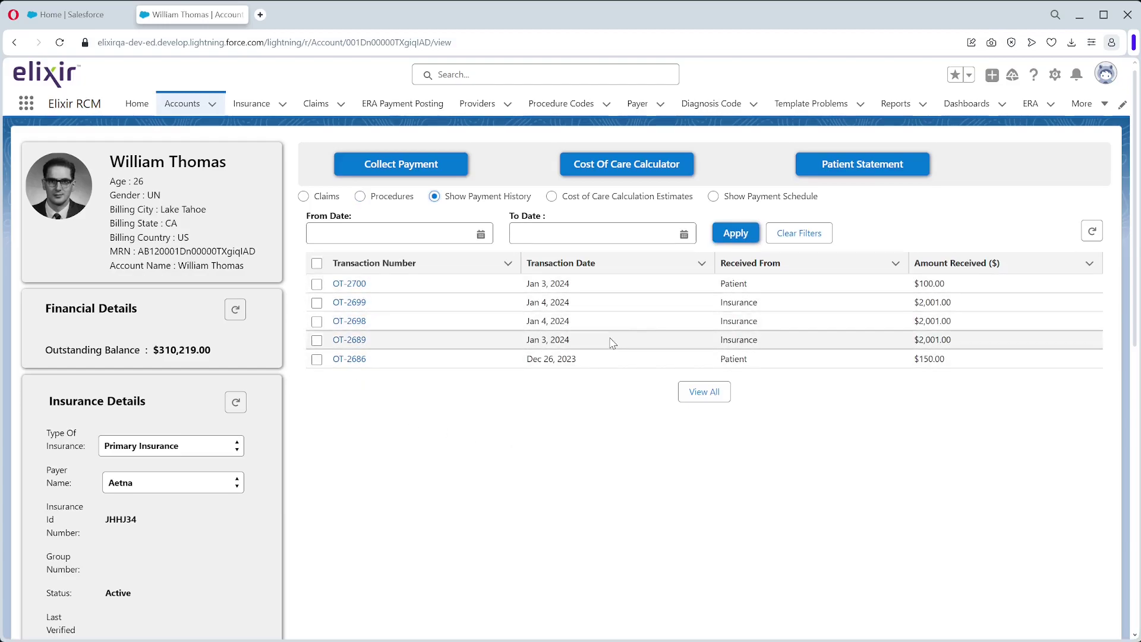
pyautogui.click(634, 202)
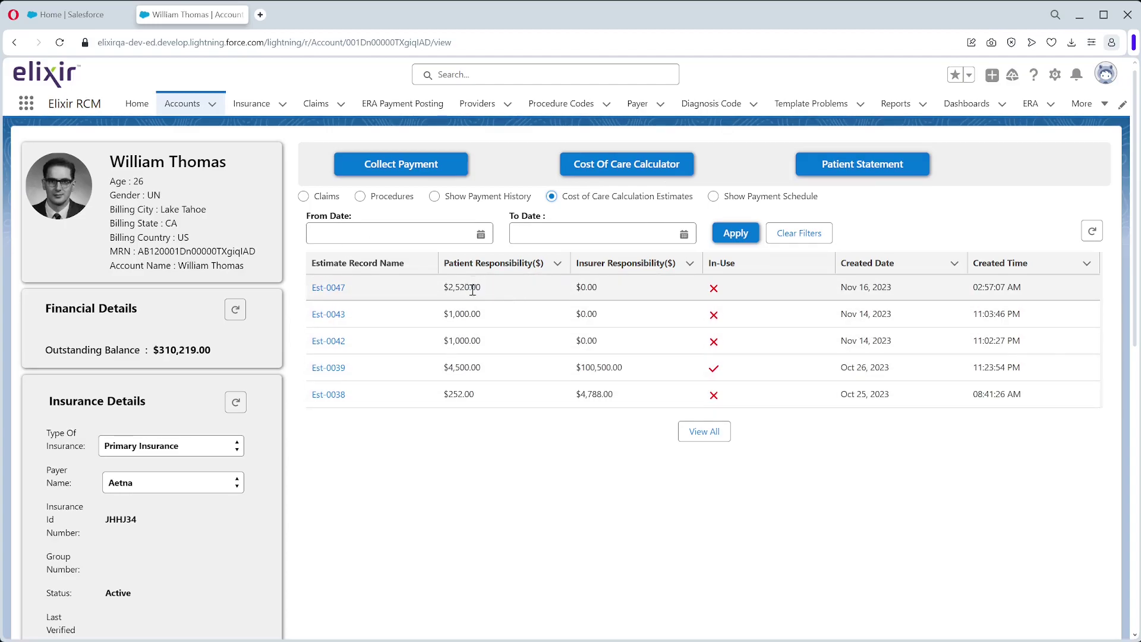
pyautogui.click(715, 196)
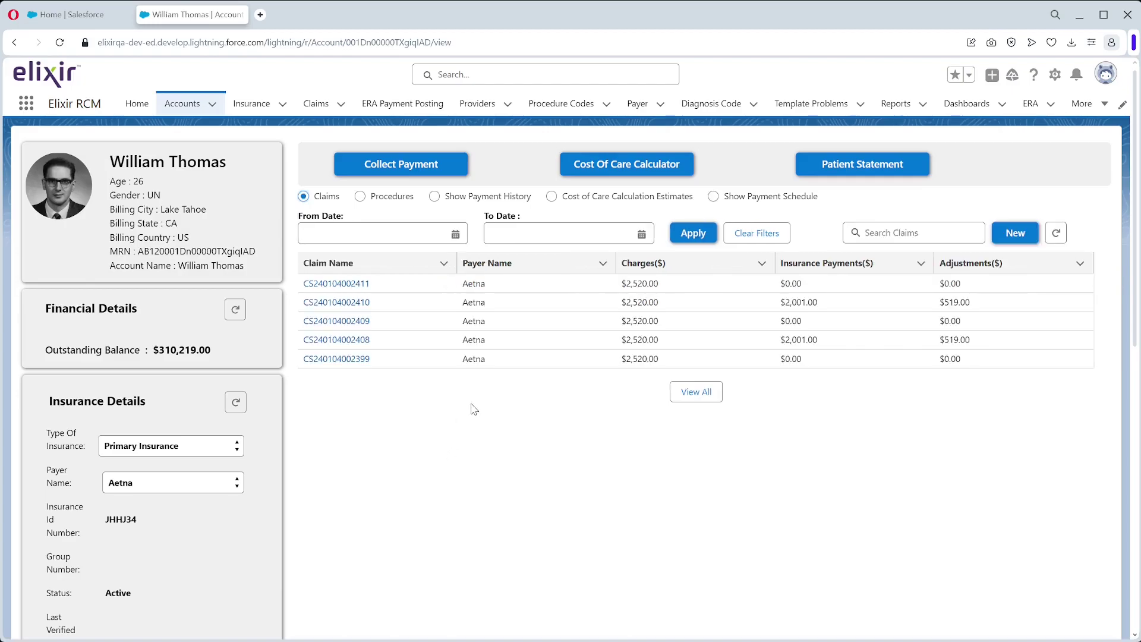
pyautogui.click(360, 197)
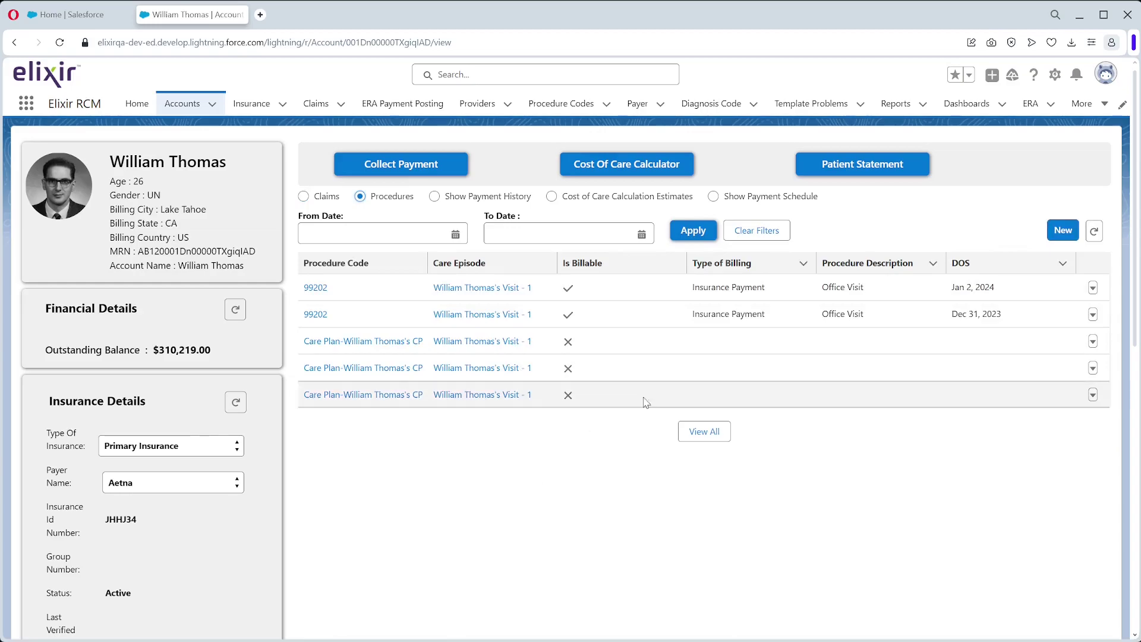
pyautogui.scroll(-3, 535, 517)
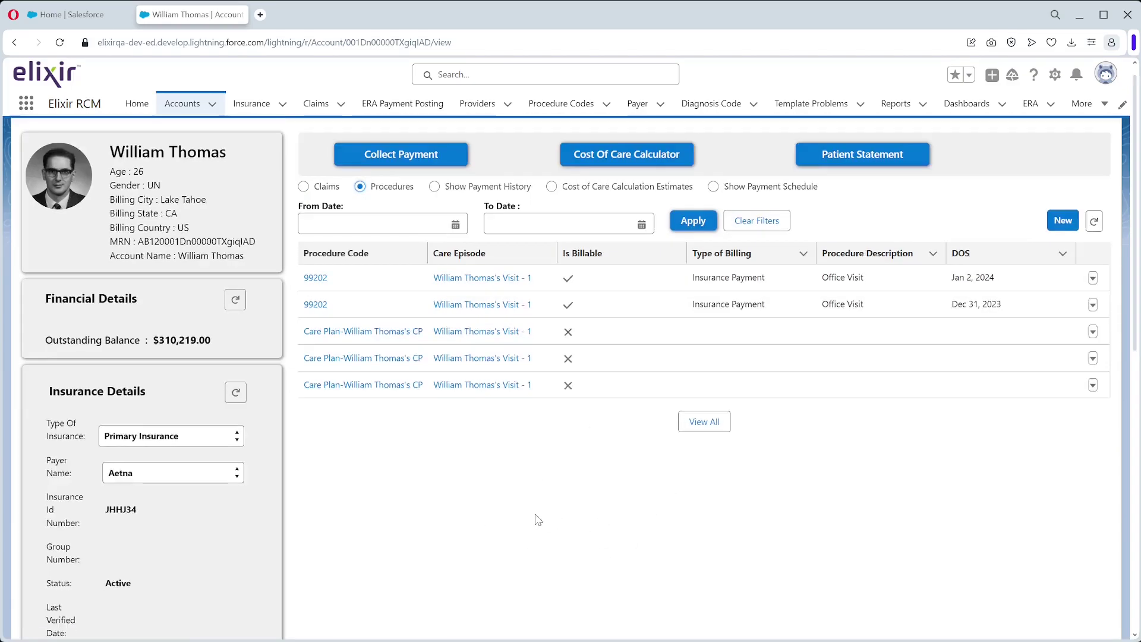
pyautogui.scroll(3, 536, 509)
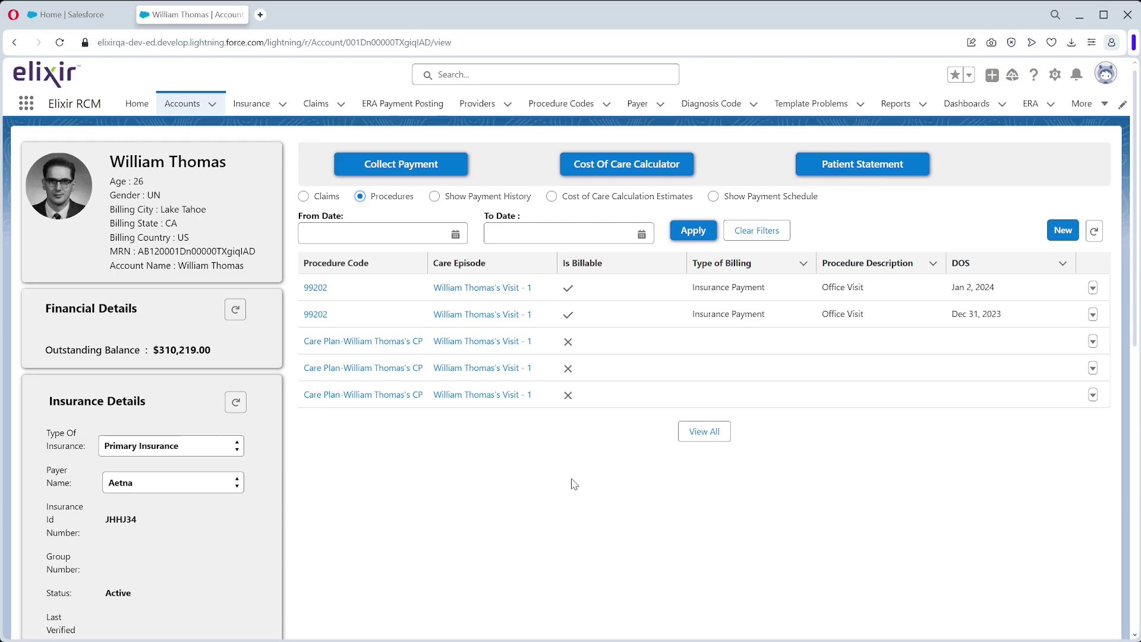
# Add a new procedure with code 99202 Office Visit and diagnosis code E08.3211
pyautogui.click(1069, 233)
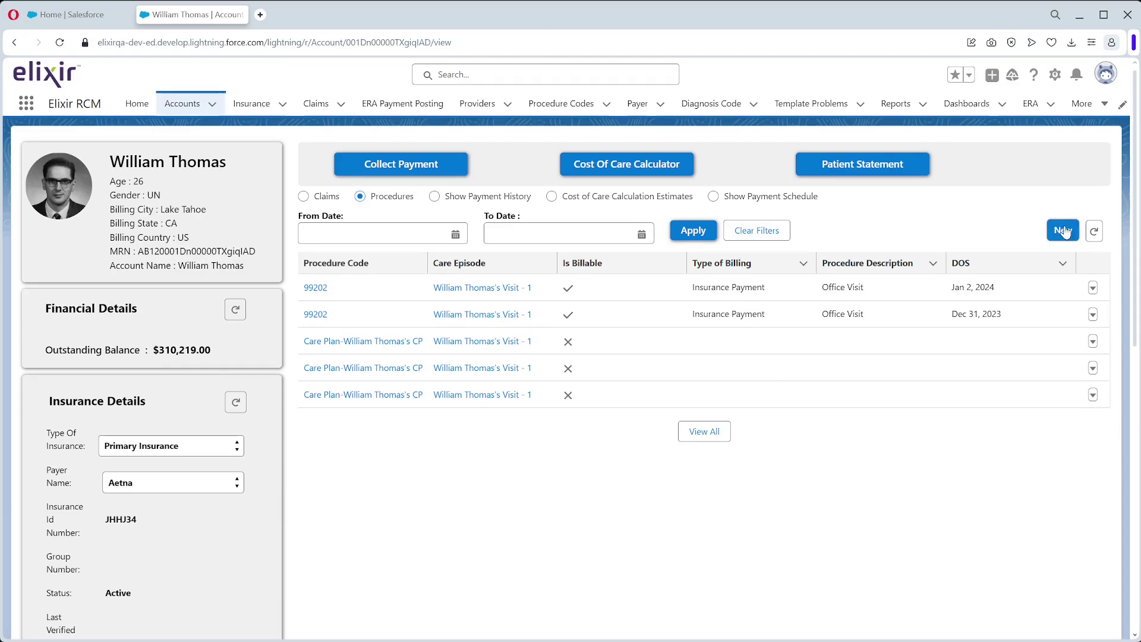
pyautogui.click(475, 185)
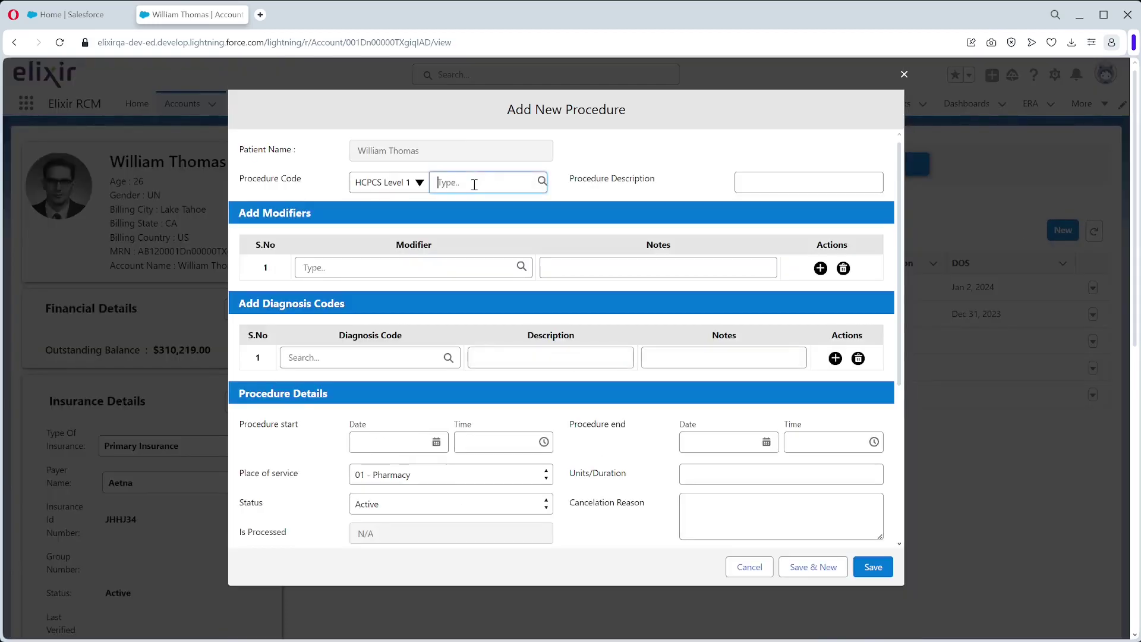
pyautogui.write('99202')
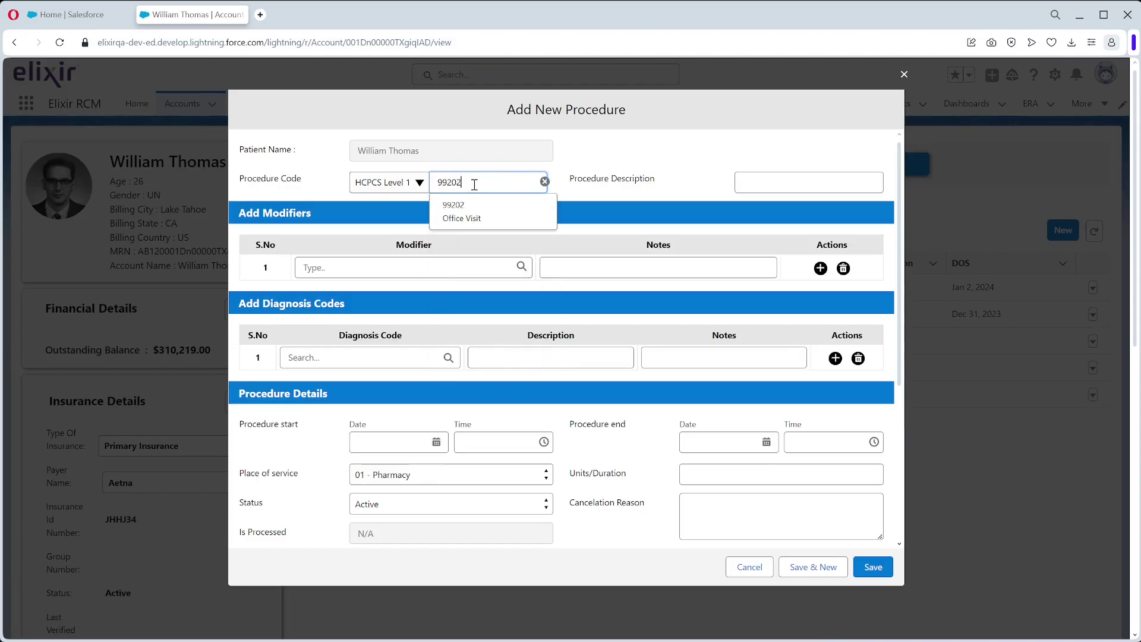
pyautogui.click(474, 209)
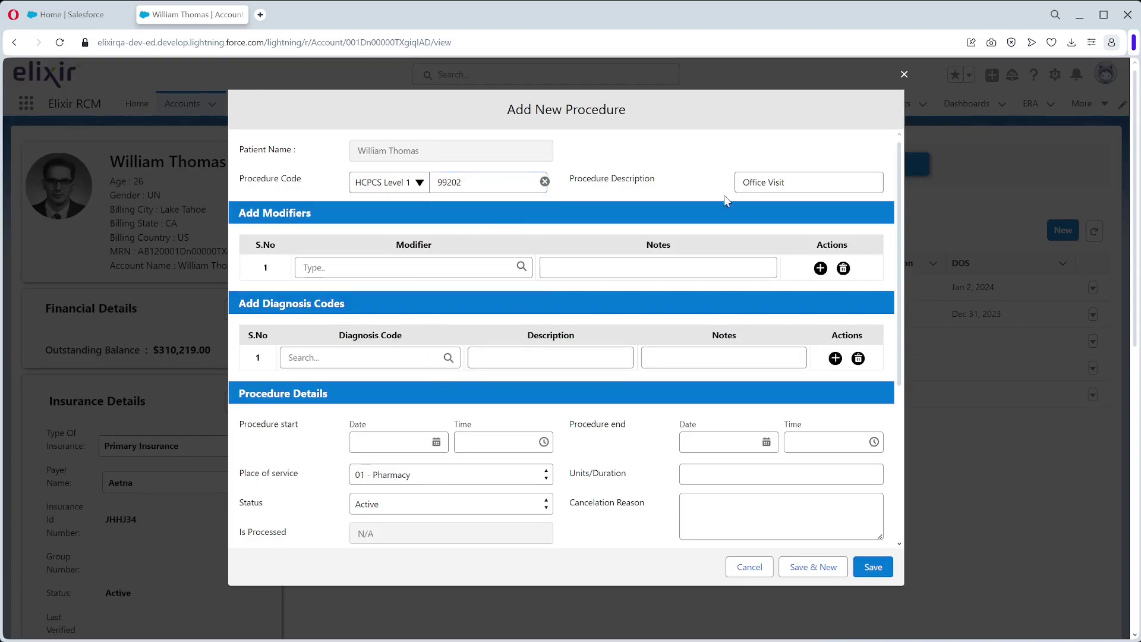
pyautogui.click(335, 362)
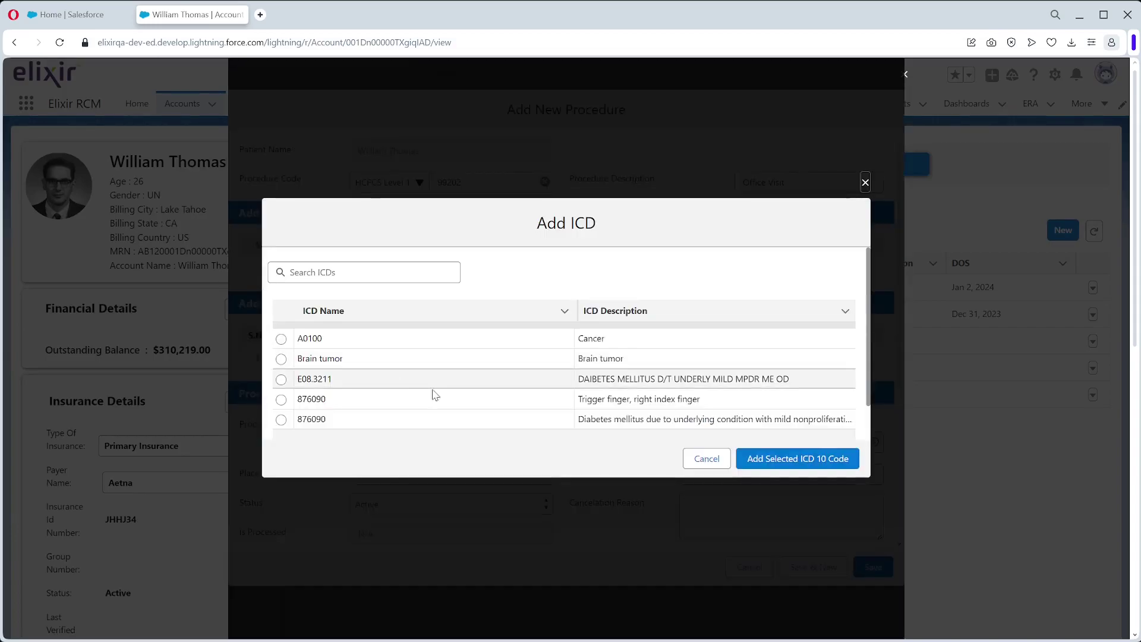
pyautogui.click(281, 360)
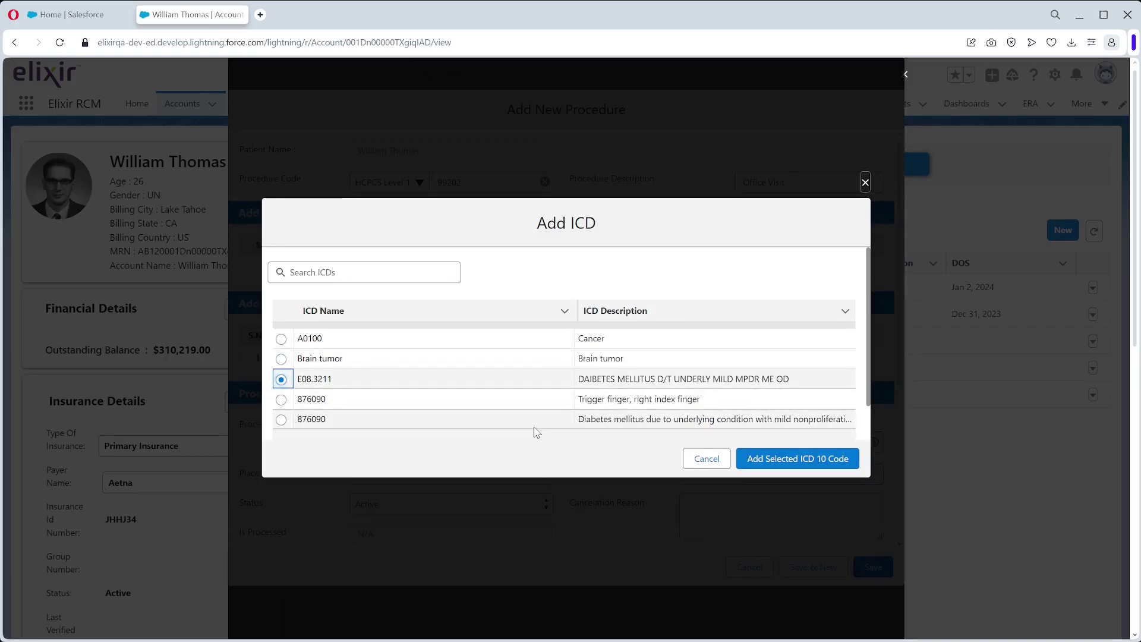
pyautogui.click(809, 459)
# Set the procedure's start and end dates to Jan 3, 2024 with 1 unit
pyautogui.scroll(-3, 428, 428)
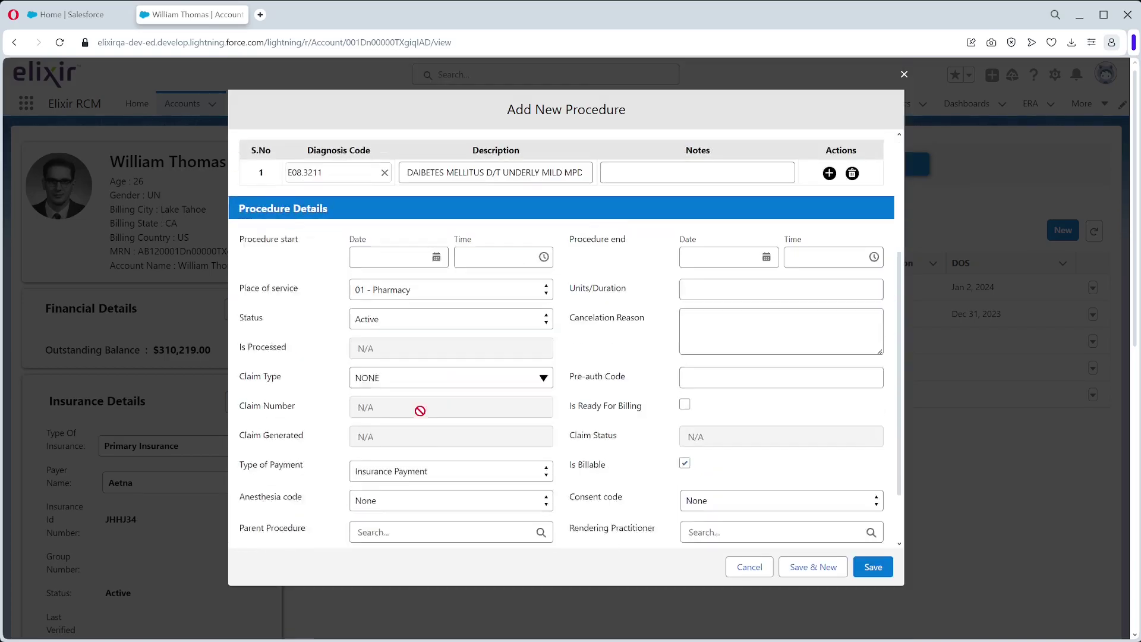
pyautogui.scroll(-2, 420, 410)
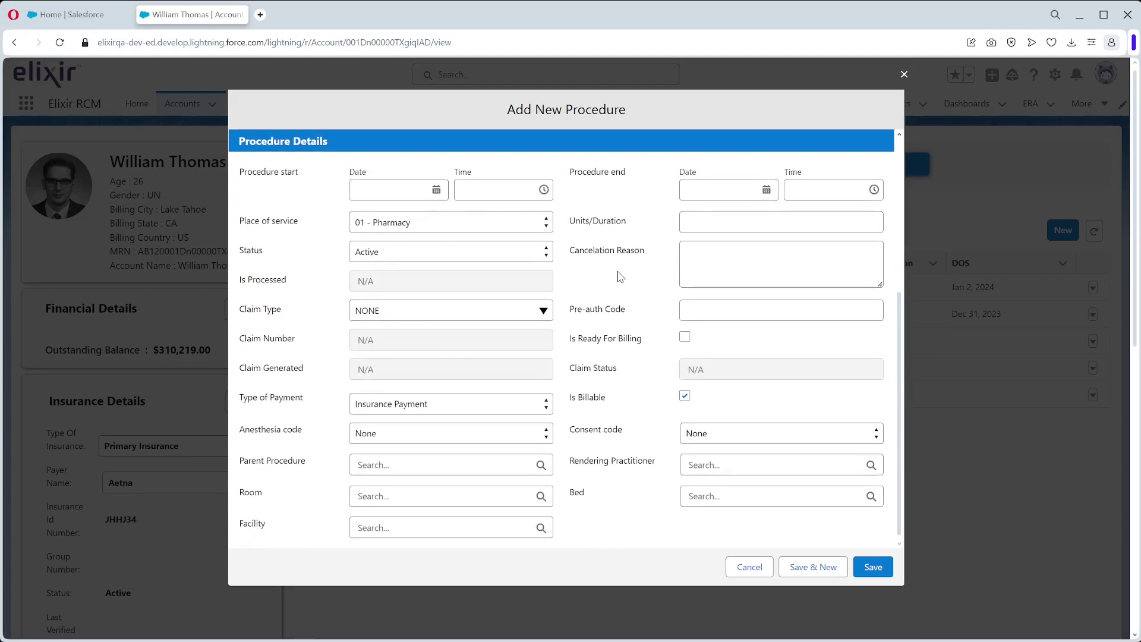
pyautogui.click(361, 190)
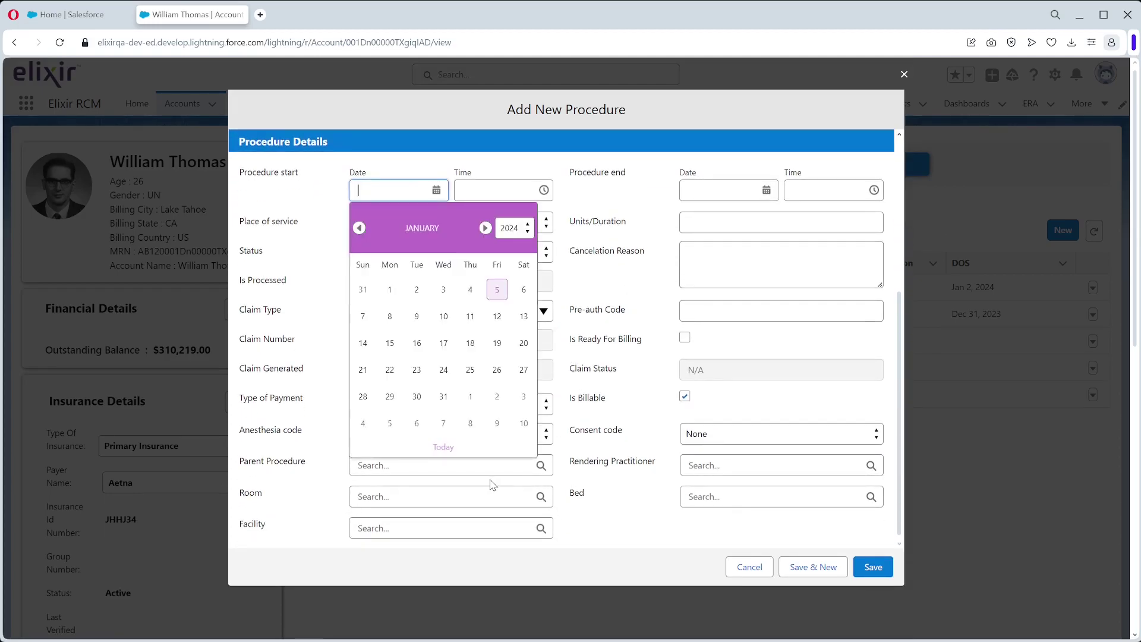
pyautogui.click(444, 289)
pyautogui.click(766, 190)
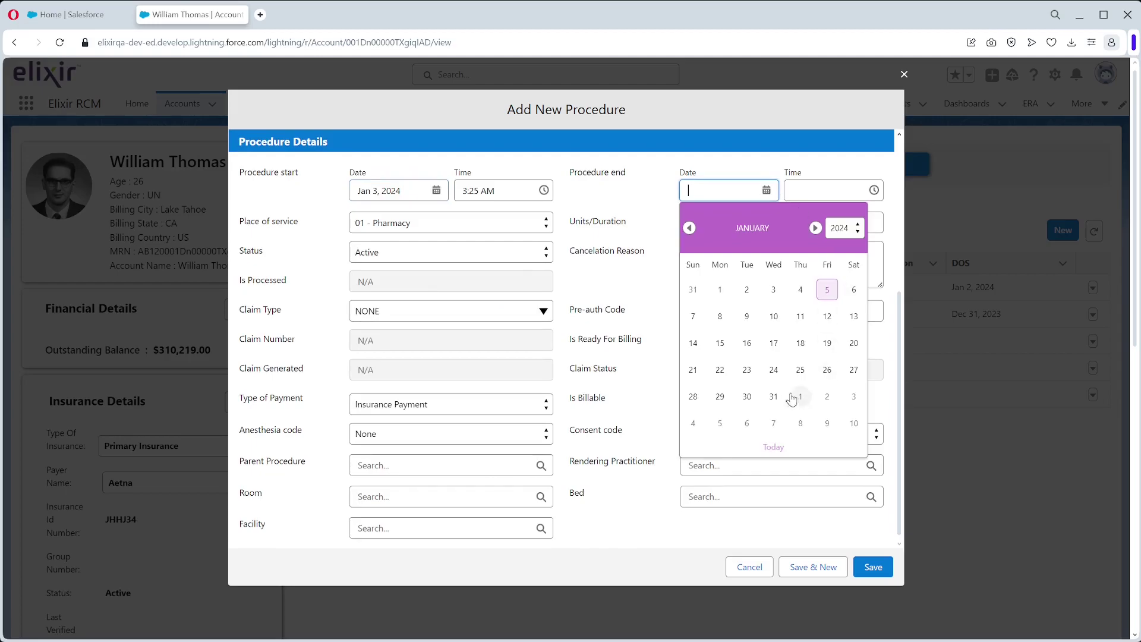
pyautogui.click(773, 290)
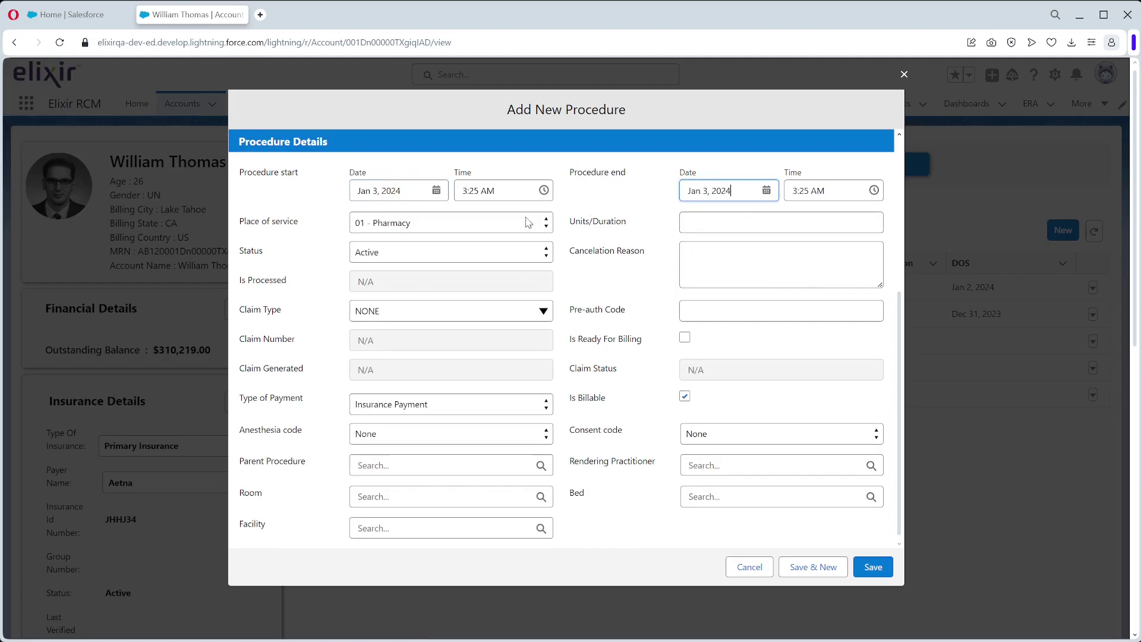
pyautogui.click(704, 220)
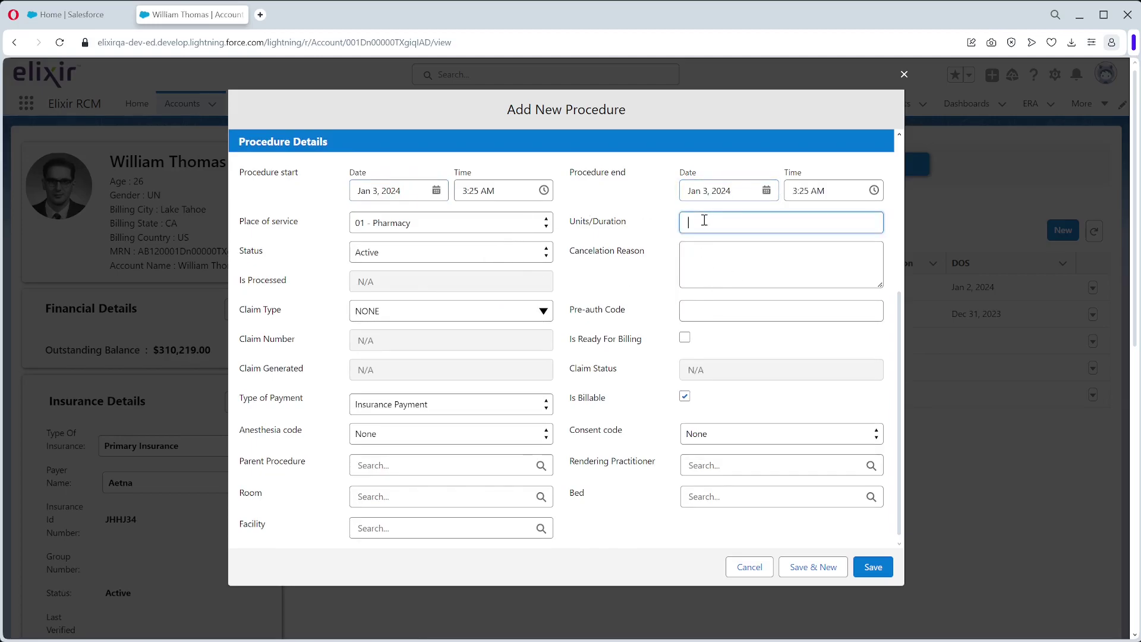
pyautogui.write('1')
# Mark the procedure ready for billing, set claim type Professional, and save it
pyautogui.click(685, 337)
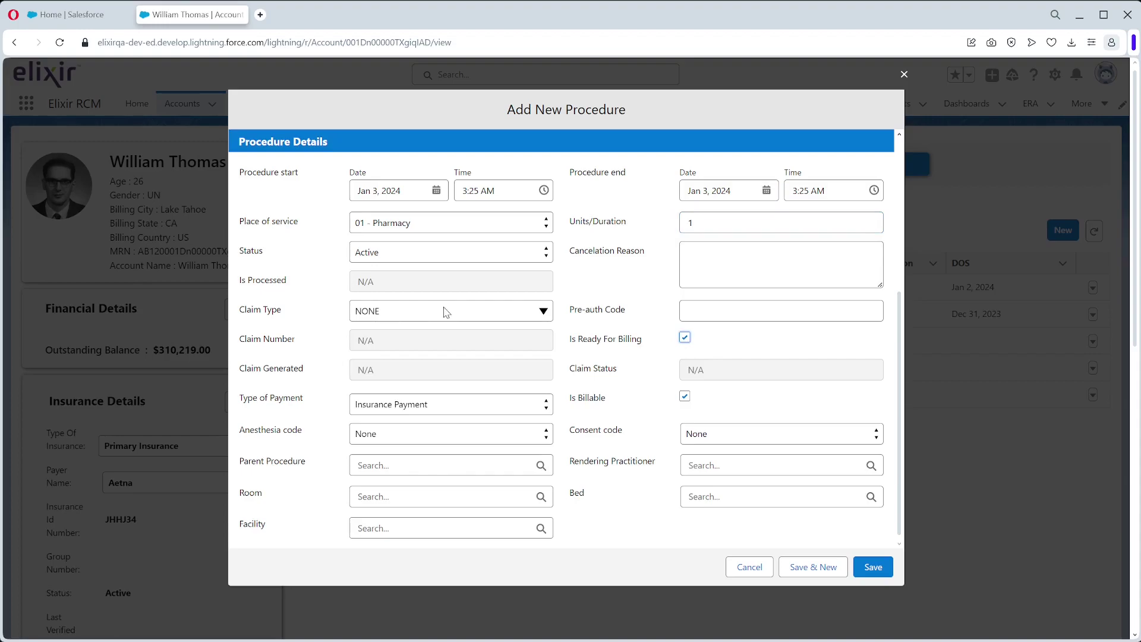
pyautogui.click(446, 312)
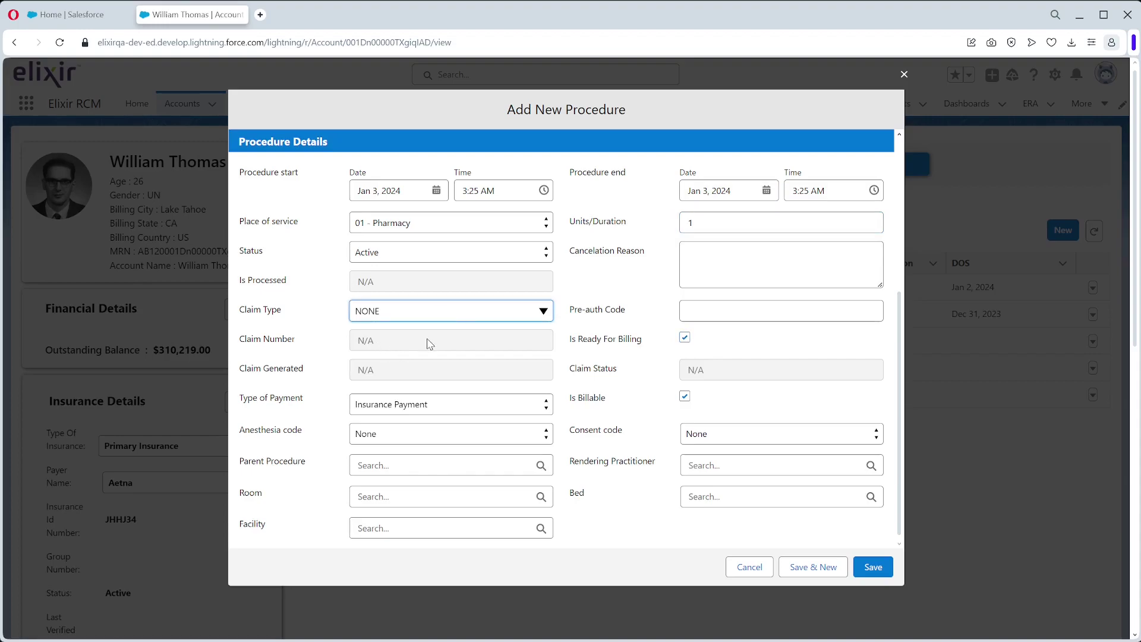
pyautogui.click(428, 343)
pyautogui.click(873, 566)
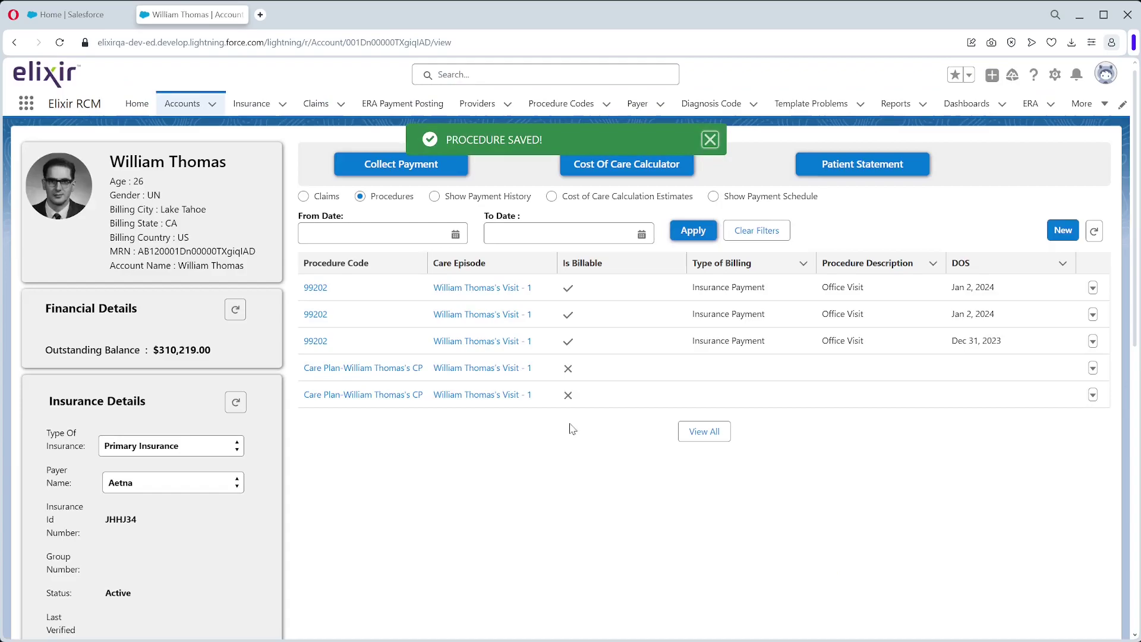
# Switch the account page to the Claims list and review the five Aetna claims
pyautogui.click(313, 196)
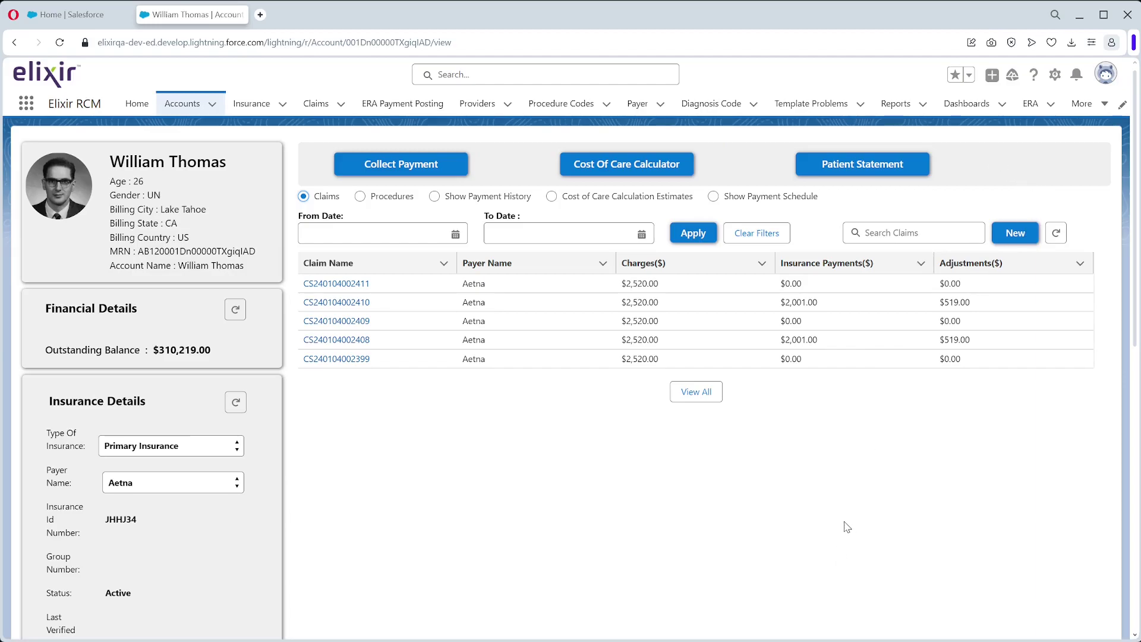
pyautogui.scroll(-7, 495, 538)
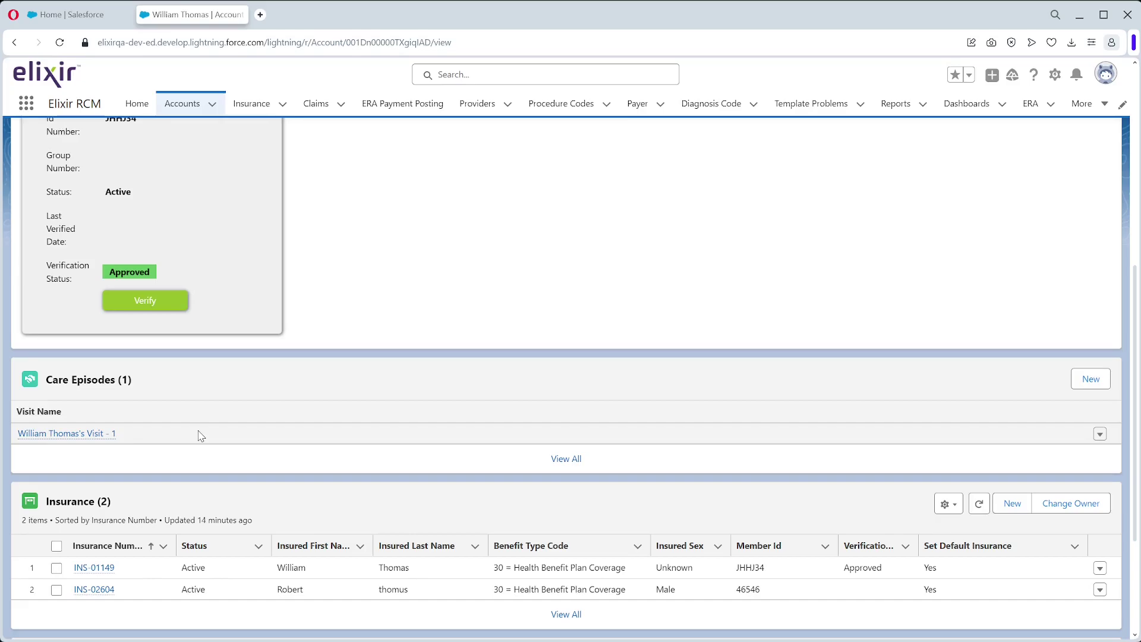
pyautogui.scroll(7, 451, 387)
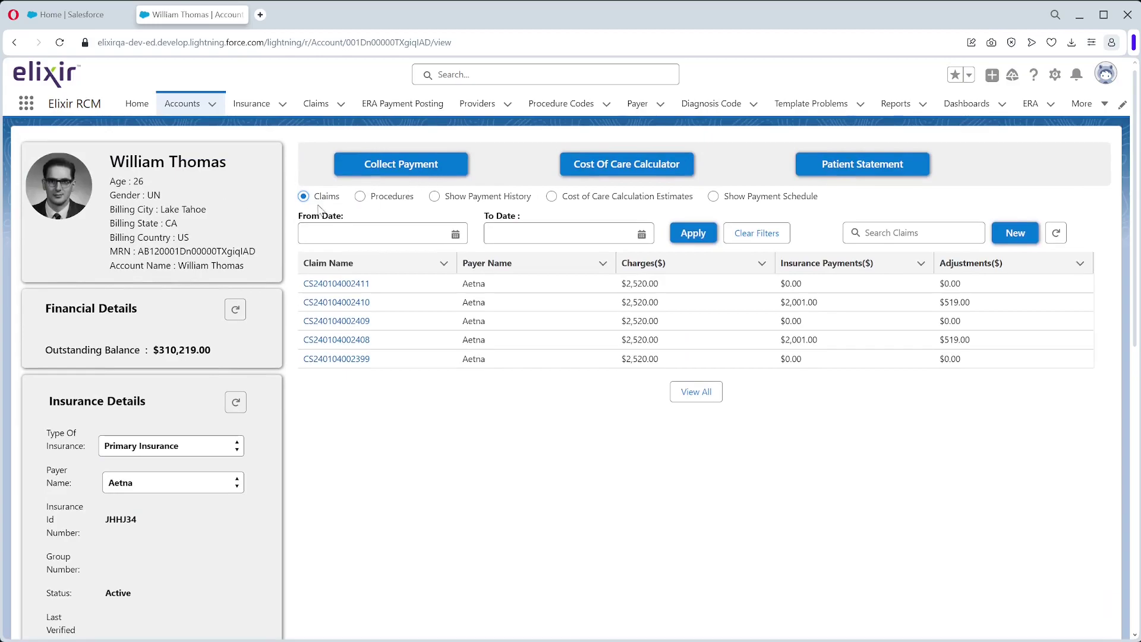
# Start a new CMS-1500 claim with service line 1 dated Jan 3, 2024 to Jan 3, 2024
pyautogui.click(1021, 239)
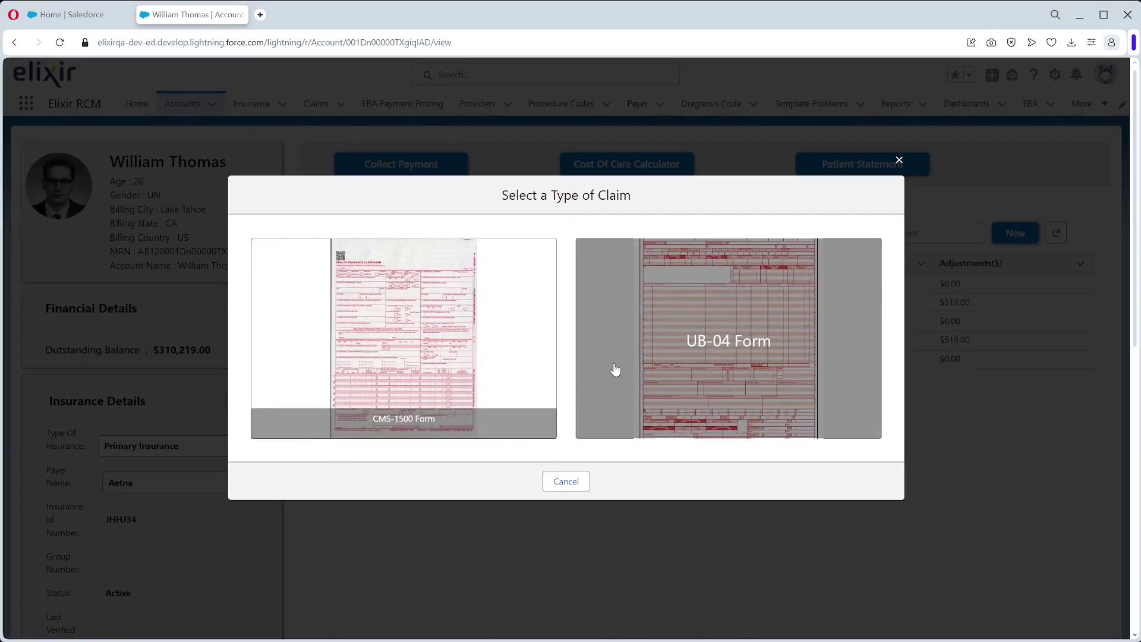
pyautogui.click(420, 378)
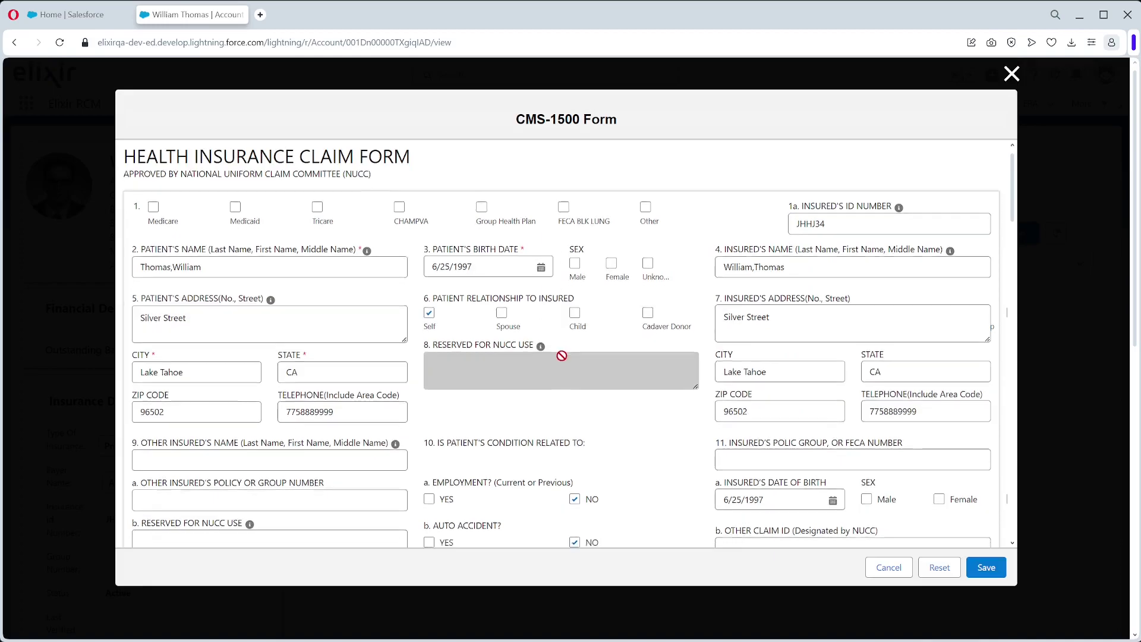
pyautogui.scroll(-15, 558, 354)
pyautogui.scroll(-3, 333, 341)
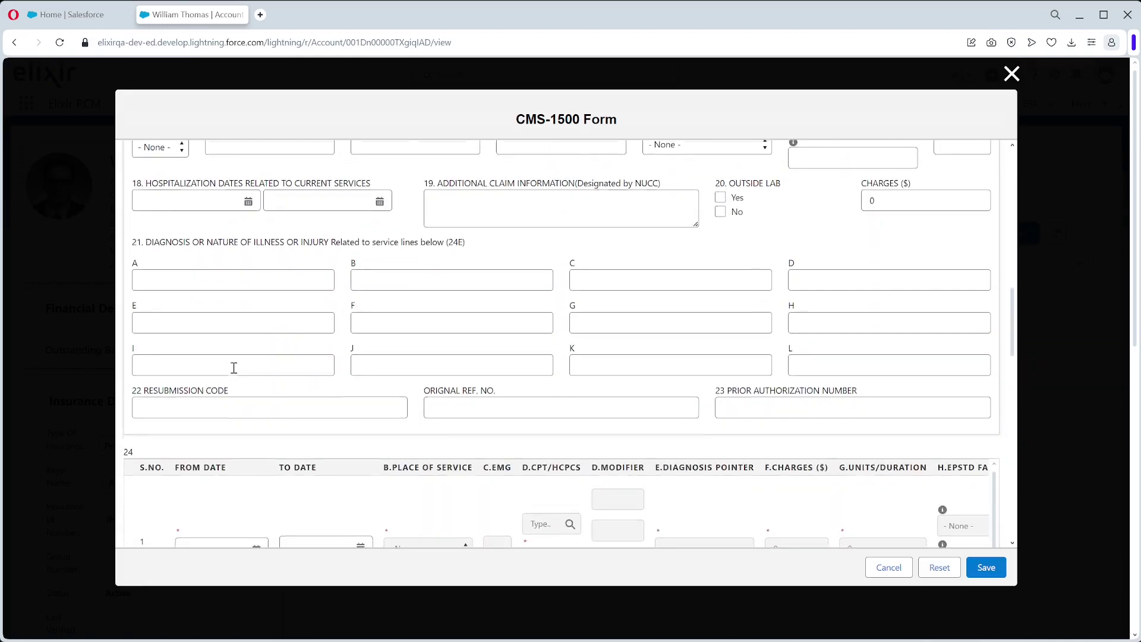
pyautogui.click(238, 421)
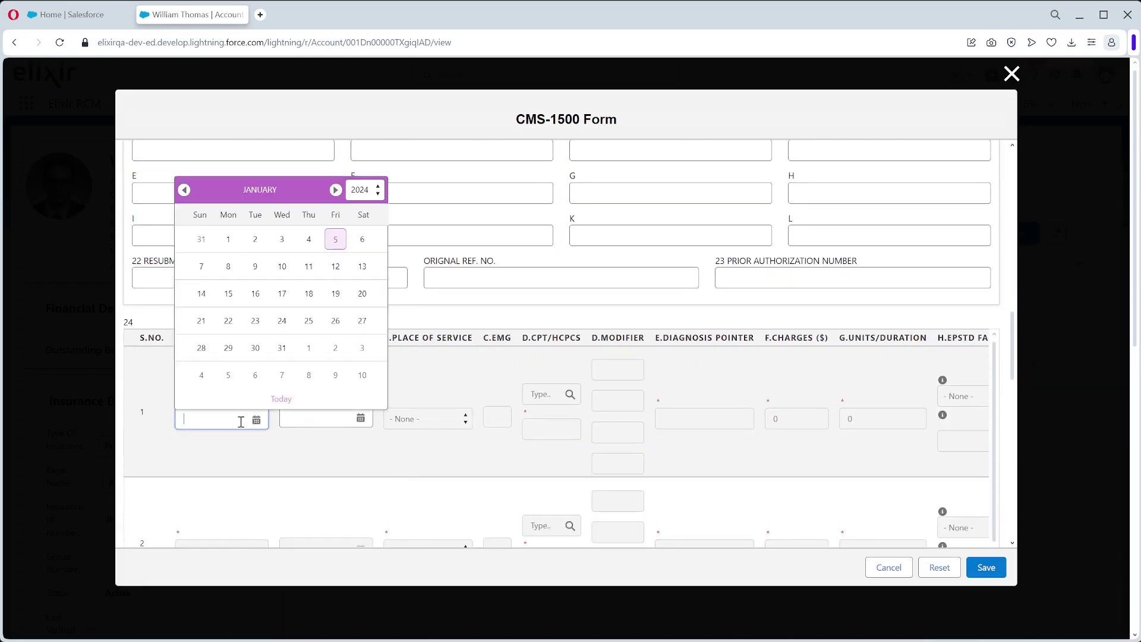
pyautogui.click(281, 239)
pyautogui.click(342, 417)
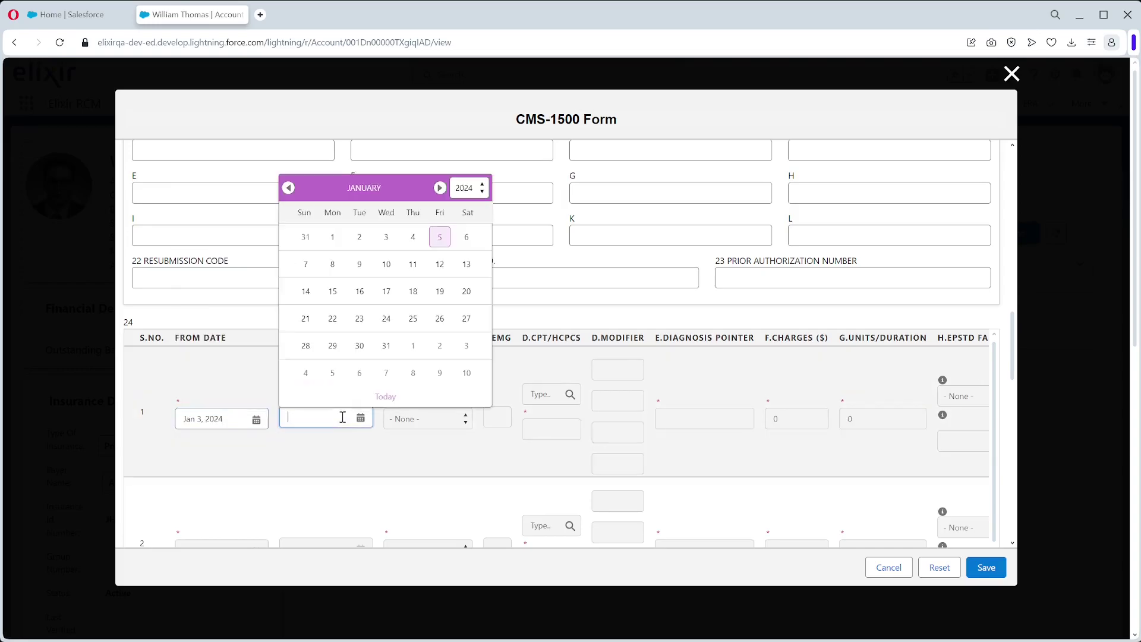
pyautogui.click(386, 236)
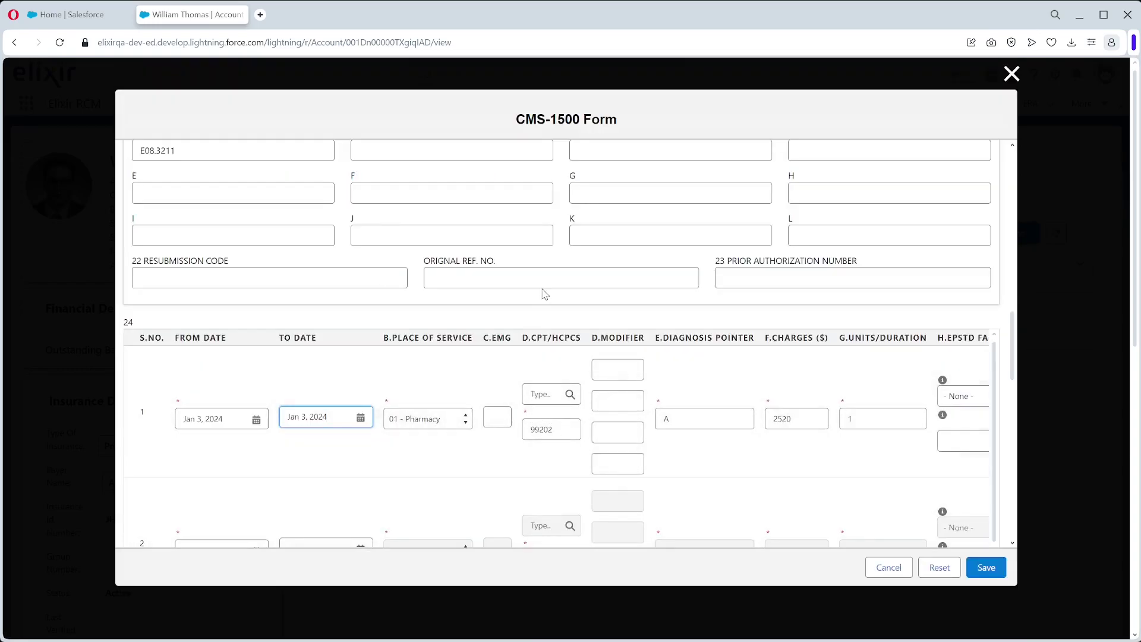
# Enter Federal Tax ID 123 and billing provider name and address 'test', then save the claim
pyautogui.scroll(-3, 463, 255)
pyautogui.scroll(-5, 1018, 447)
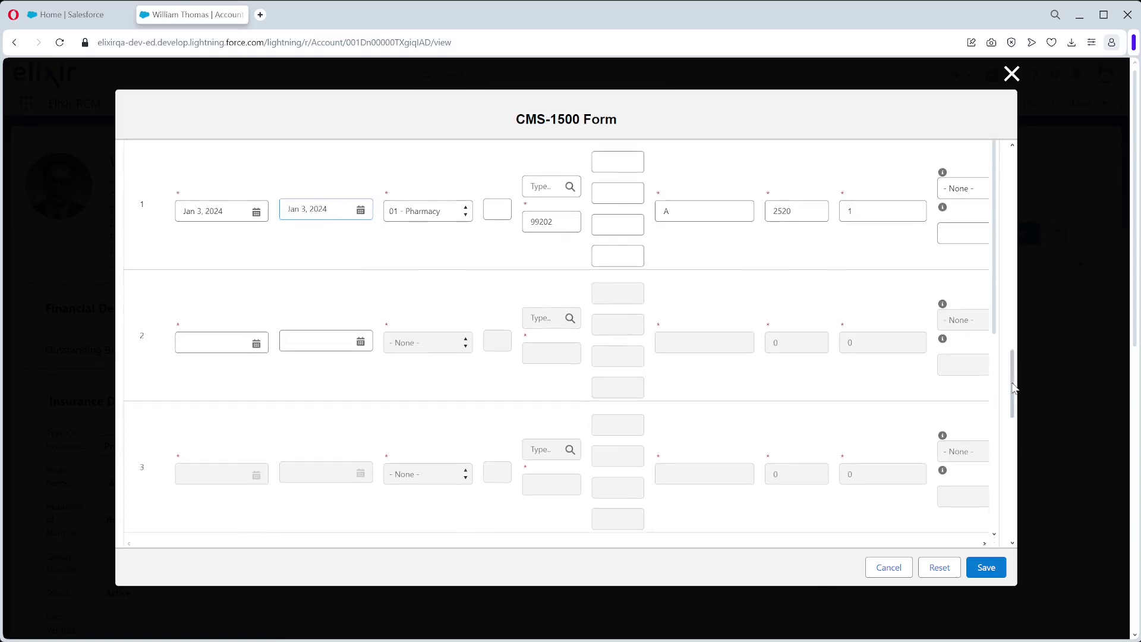
pyautogui.click(264, 259)
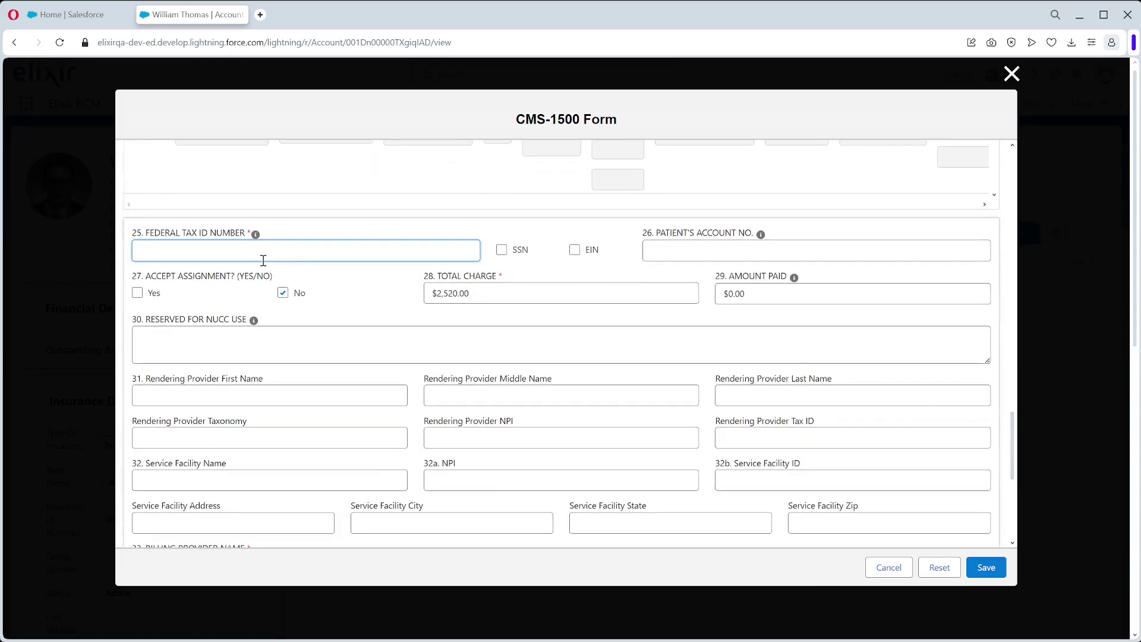
pyautogui.write('123456789')
pyautogui.scroll(-5, 321, 298)
pyautogui.click(234, 298)
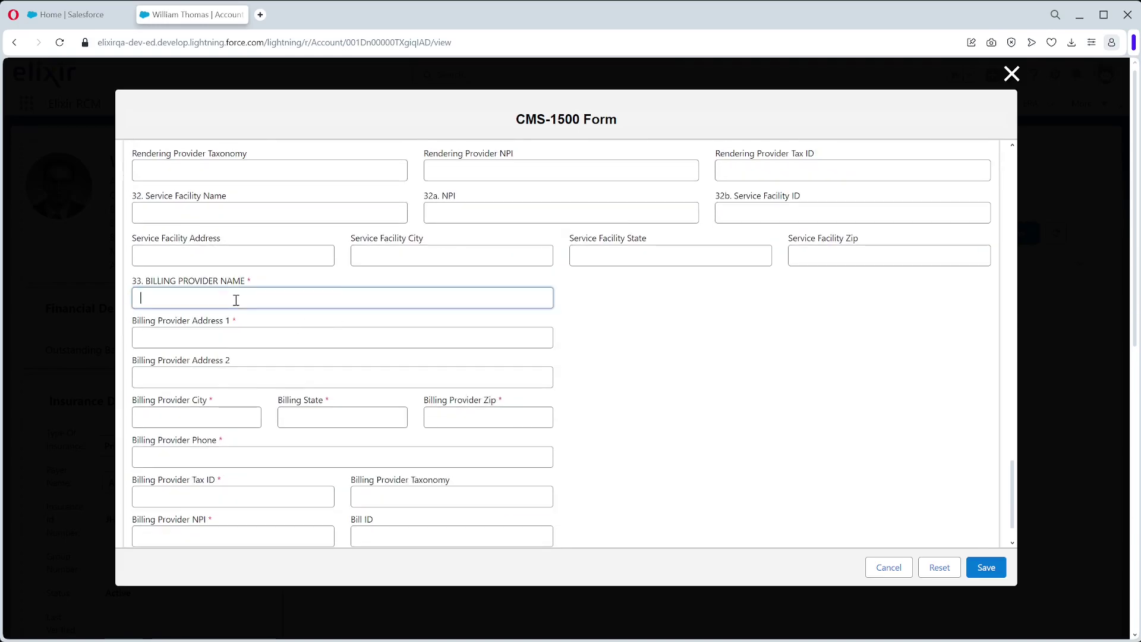
pyautogui.scroll(-1, 313, 295)
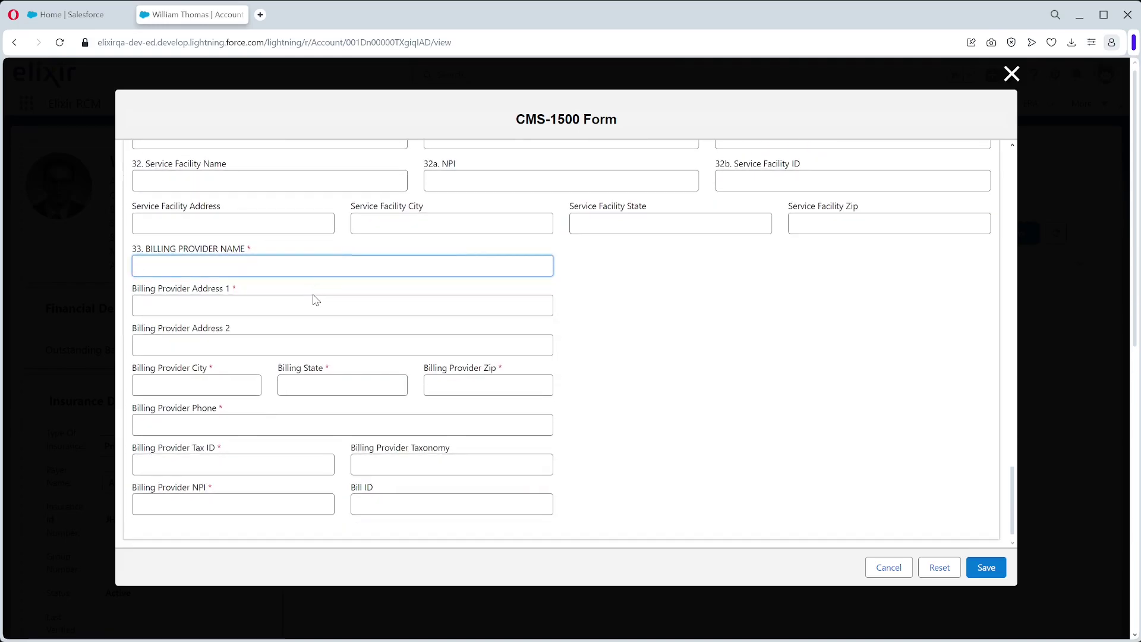
pyautogui.write('test')
pyautogui.click(315, 300)
pyautogui.write('test')
pyautogui.press('Tab')
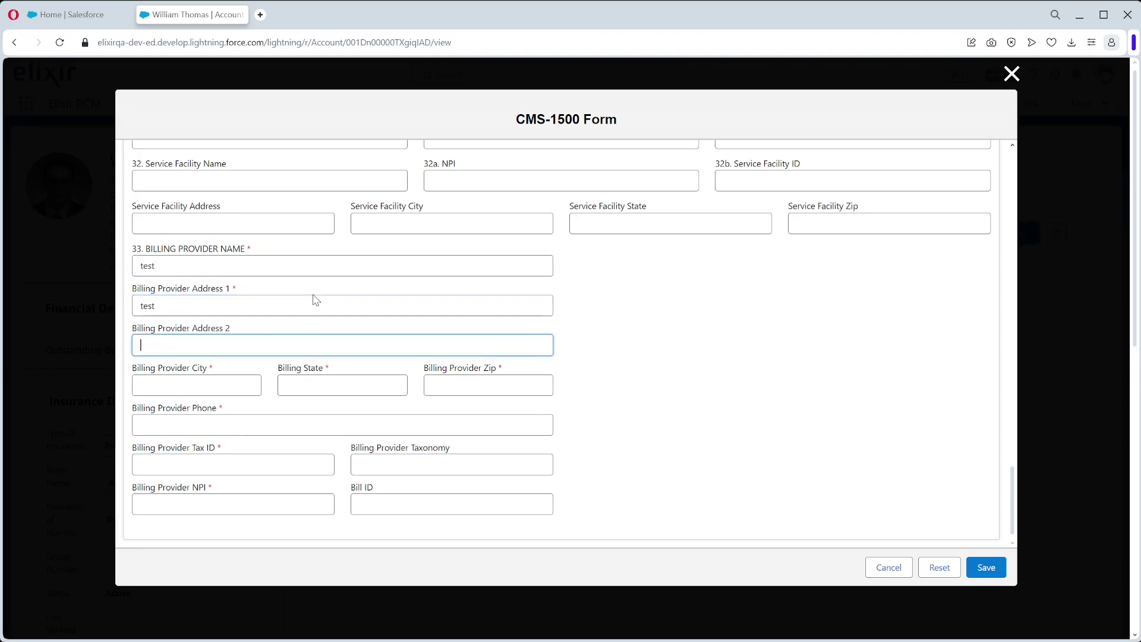
pyautogui.press('Tab')
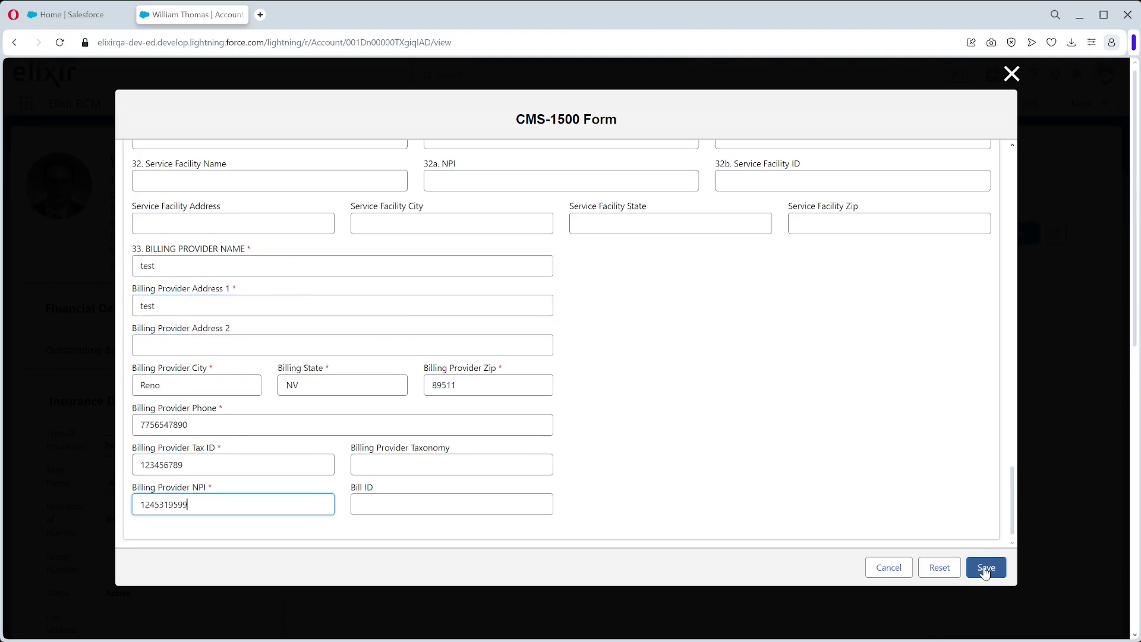
pyautogui.click(985, 569)
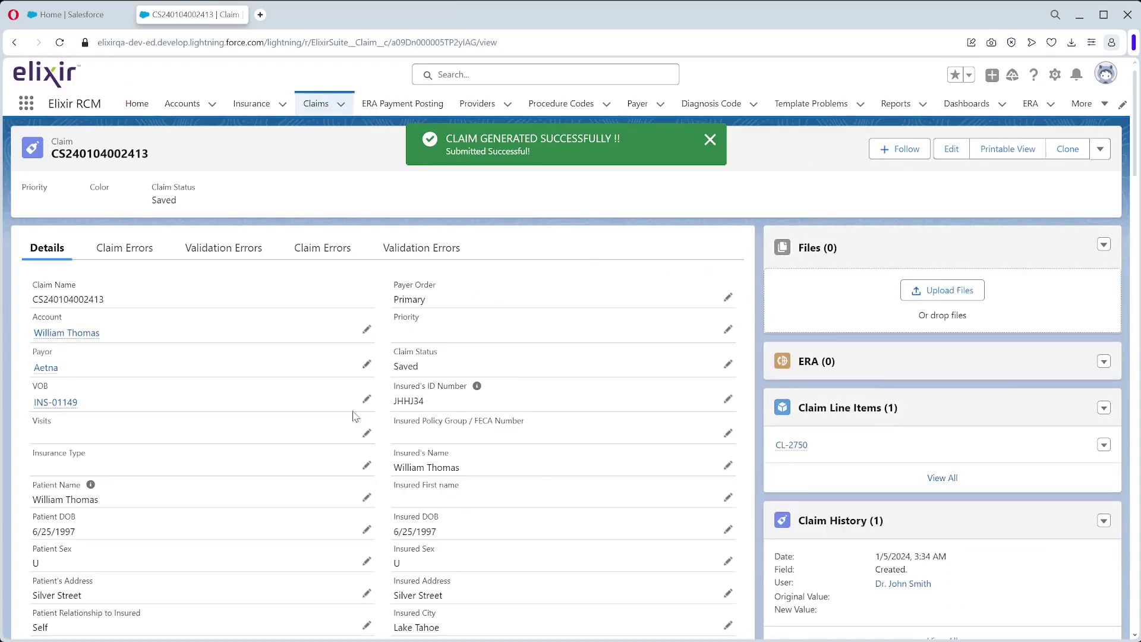
pyautogui.scroll(-7, 310, 400)
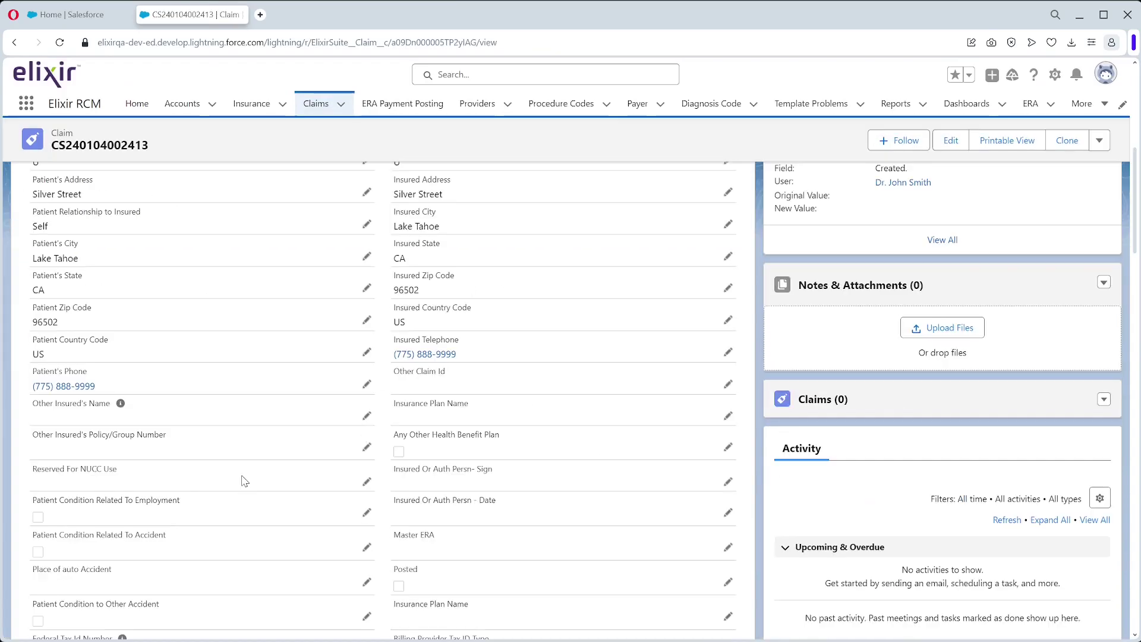
pyautogui.scroll(-6, 210, 456)
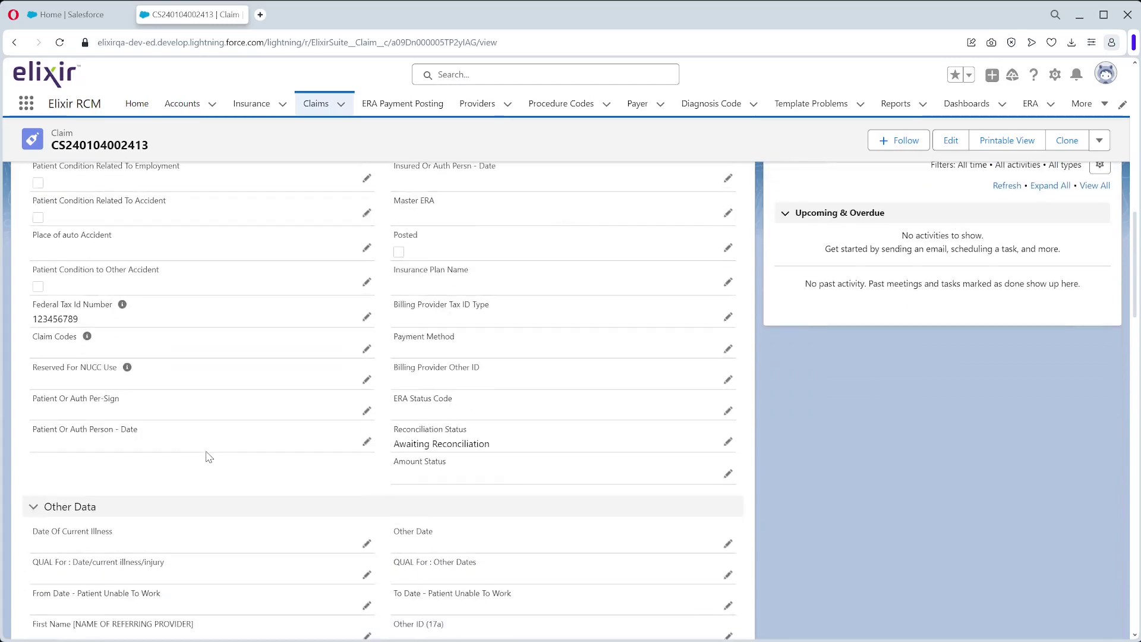
pyautogui.scroll(-4, 239, 482)
pyautogui.scroll(16, 241, 482)
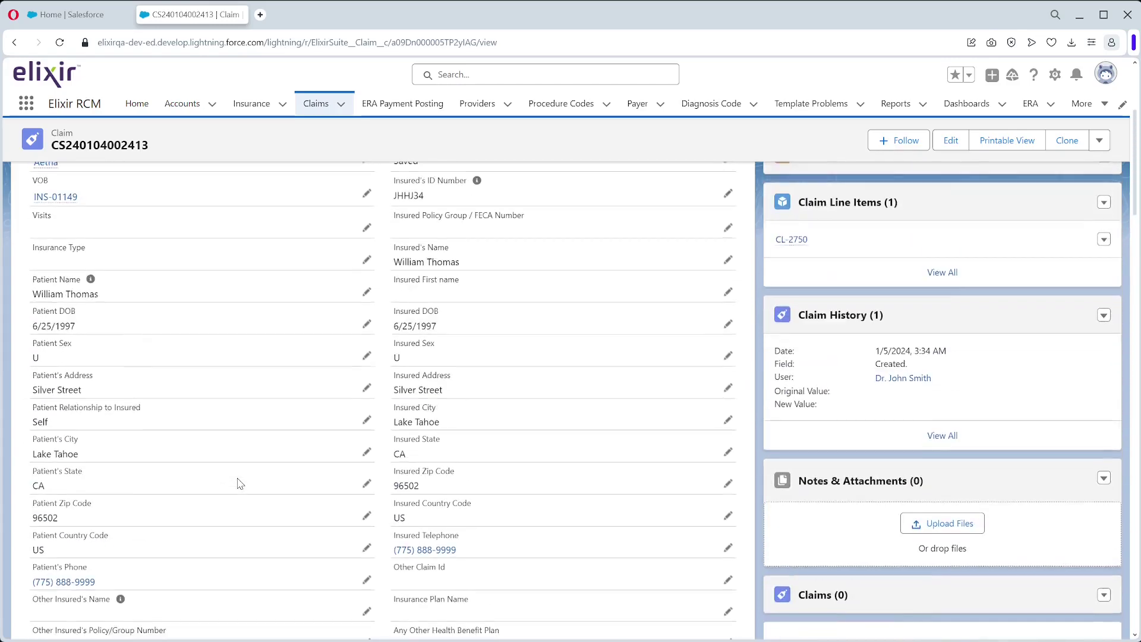
pyautogui.scroll(1, 298, 463)
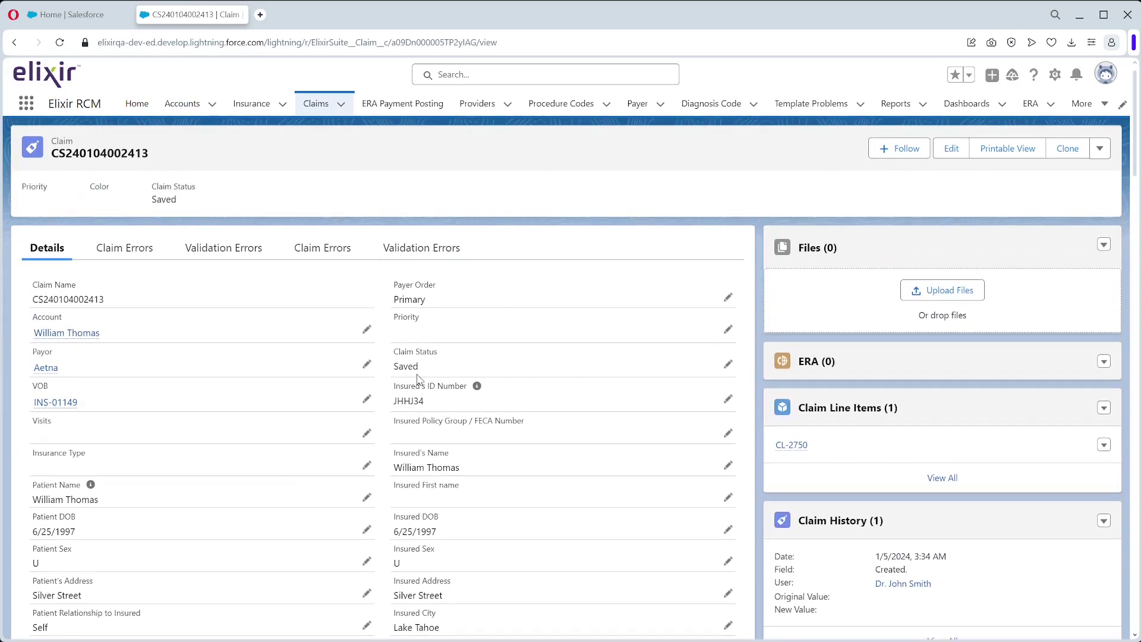
pyautogui.click(726, 365)
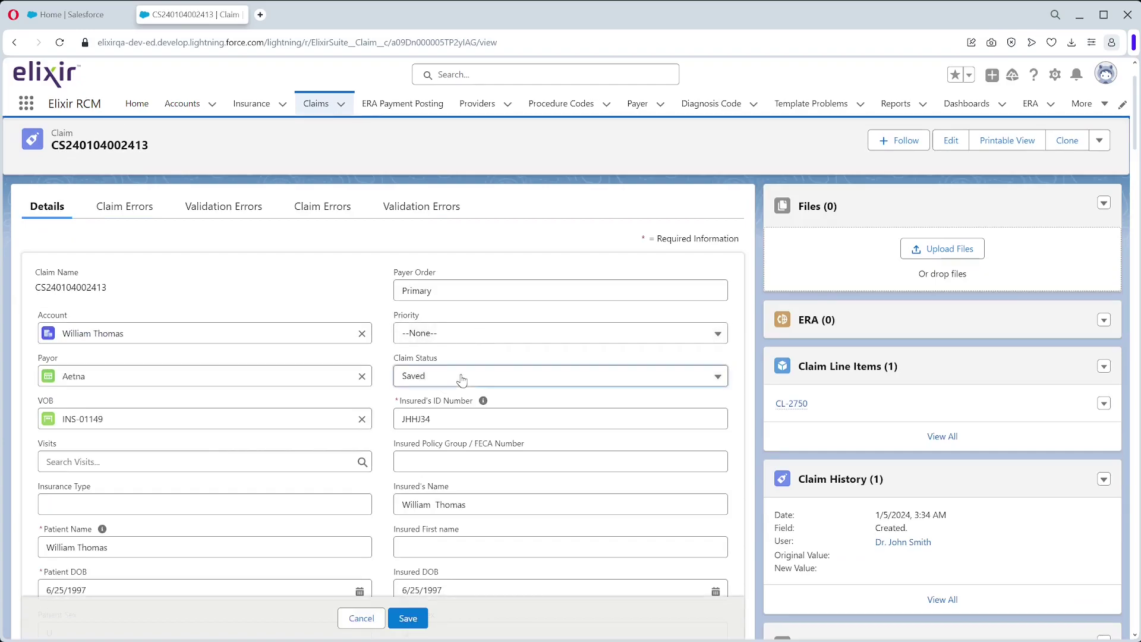
pyautogui.click(535, 375)
pyautogui.click(476, 158)
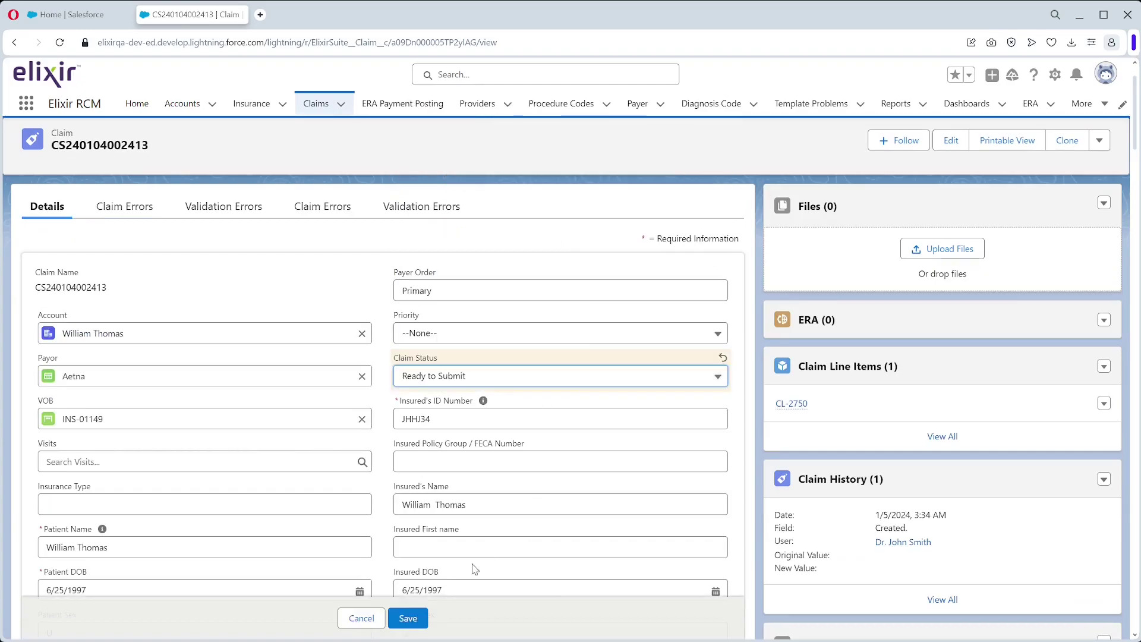
pyautogui.click(407, 618)
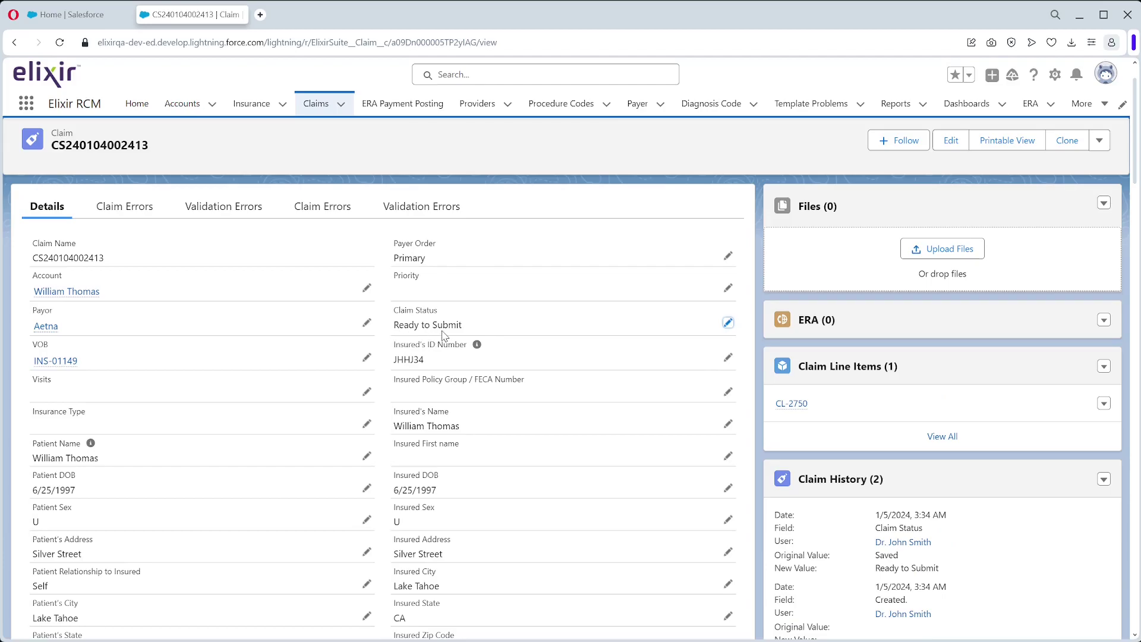
pyautogui.click(1100, 142)
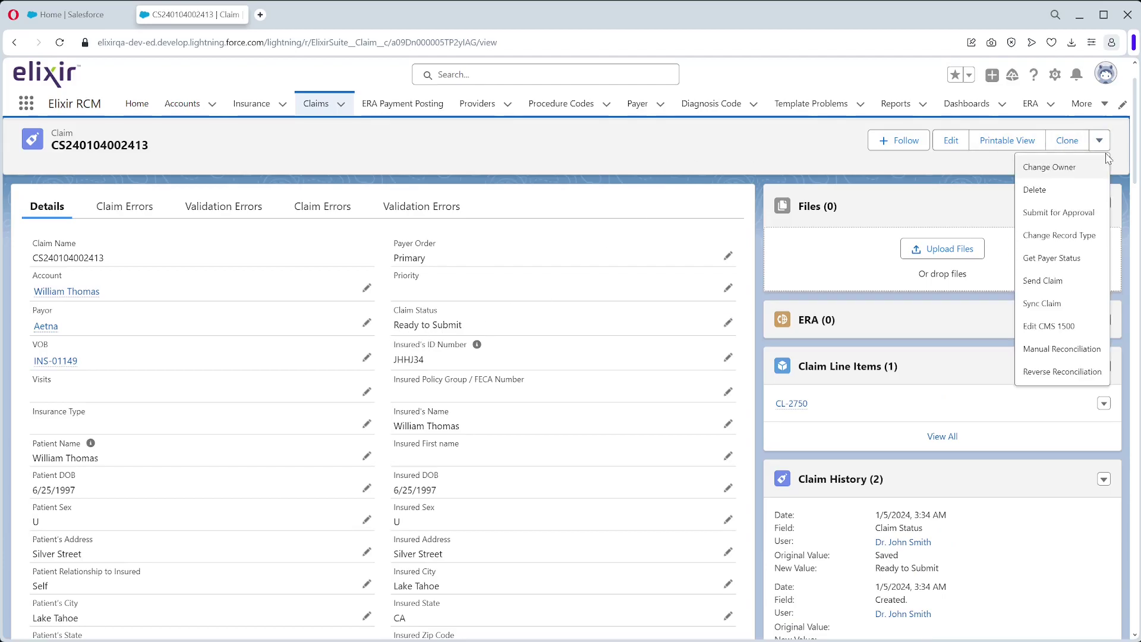
pyautogui.click(1058, 279)
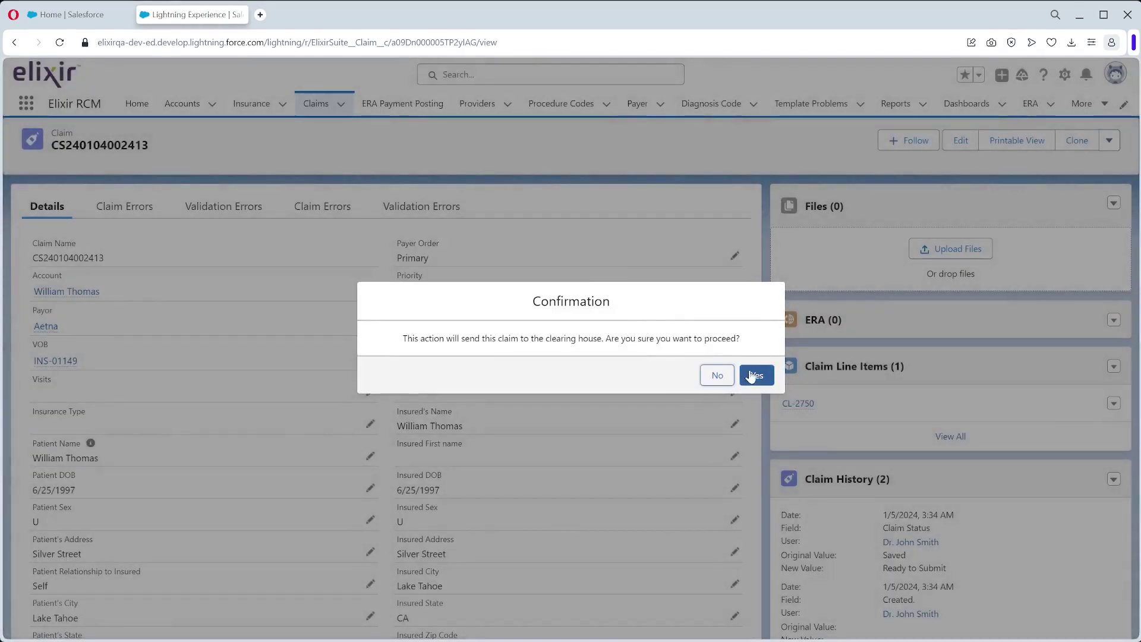
pyautogui.click(752, 376)
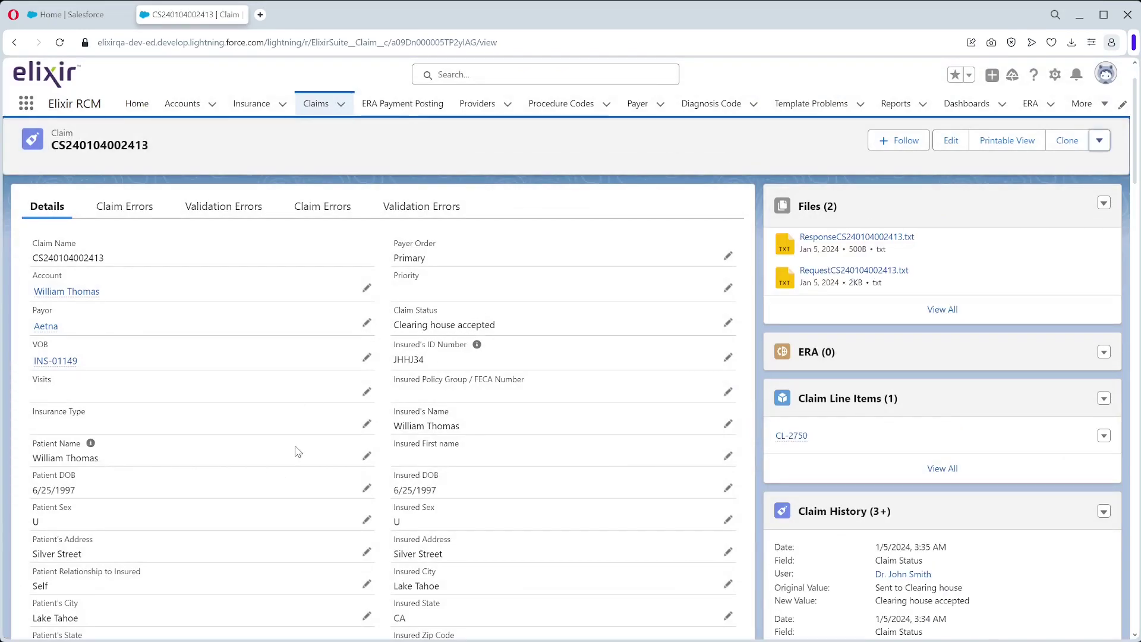
pyautogui.scroll(-4, 298, 452)
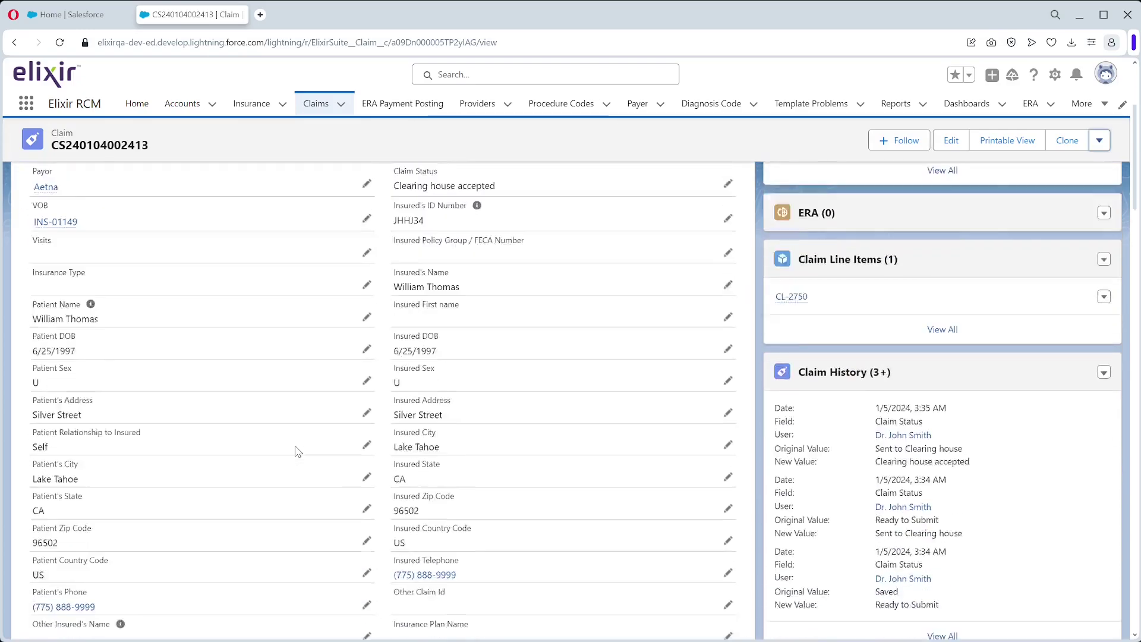
pyautogui.scroll(4, 297, 451)
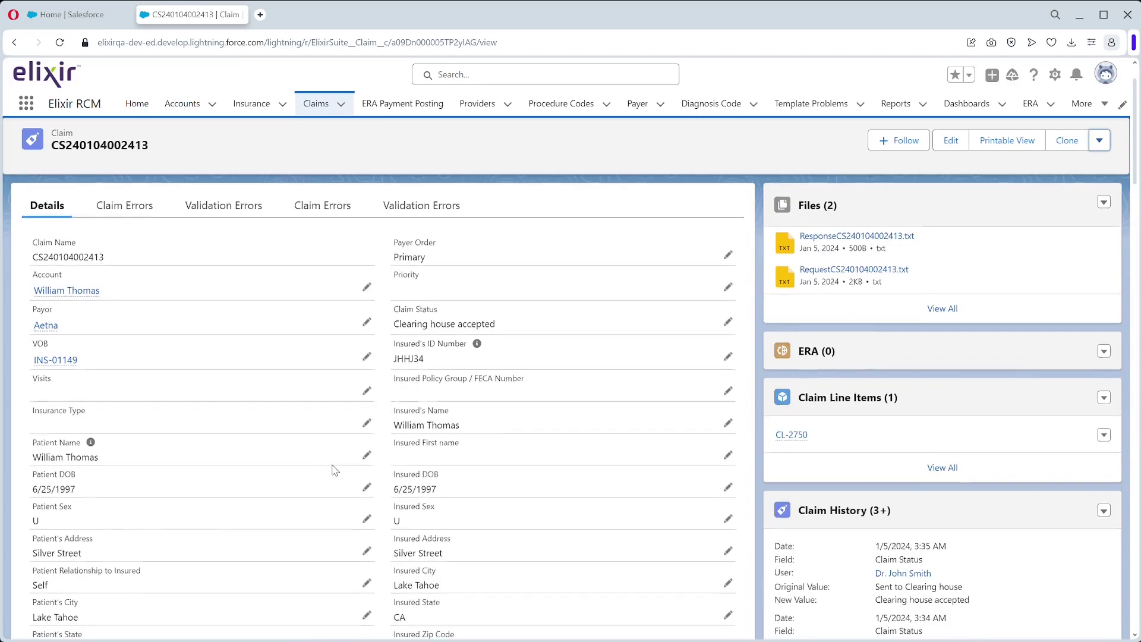
pyautogui.scroll(-2, 335, 470)
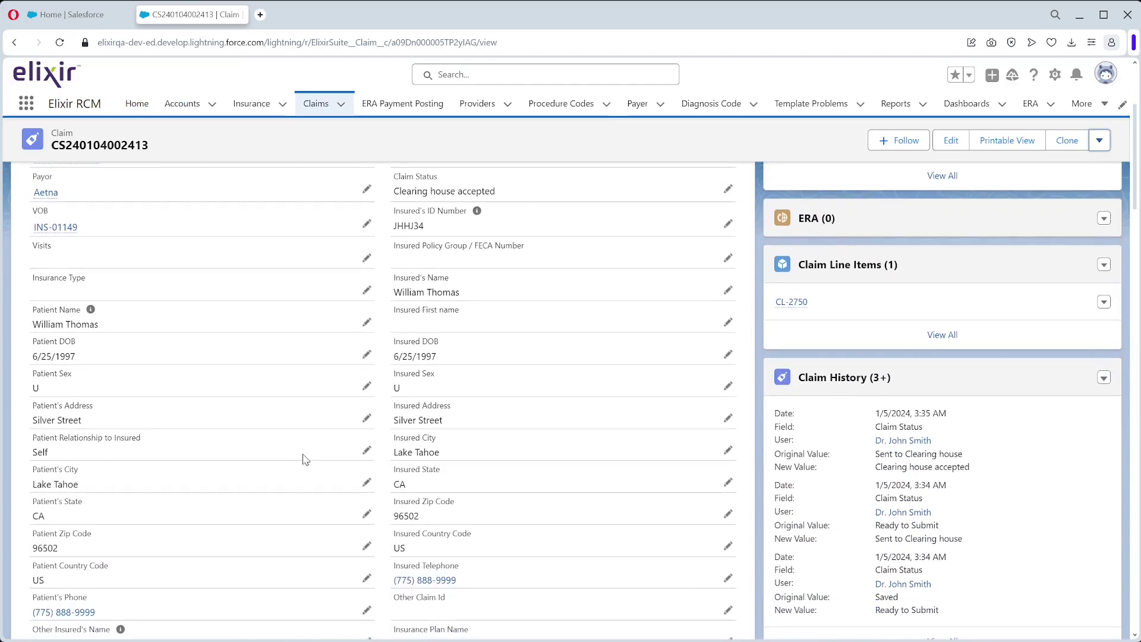
pyautogui.scroll(-1, 303, 465)
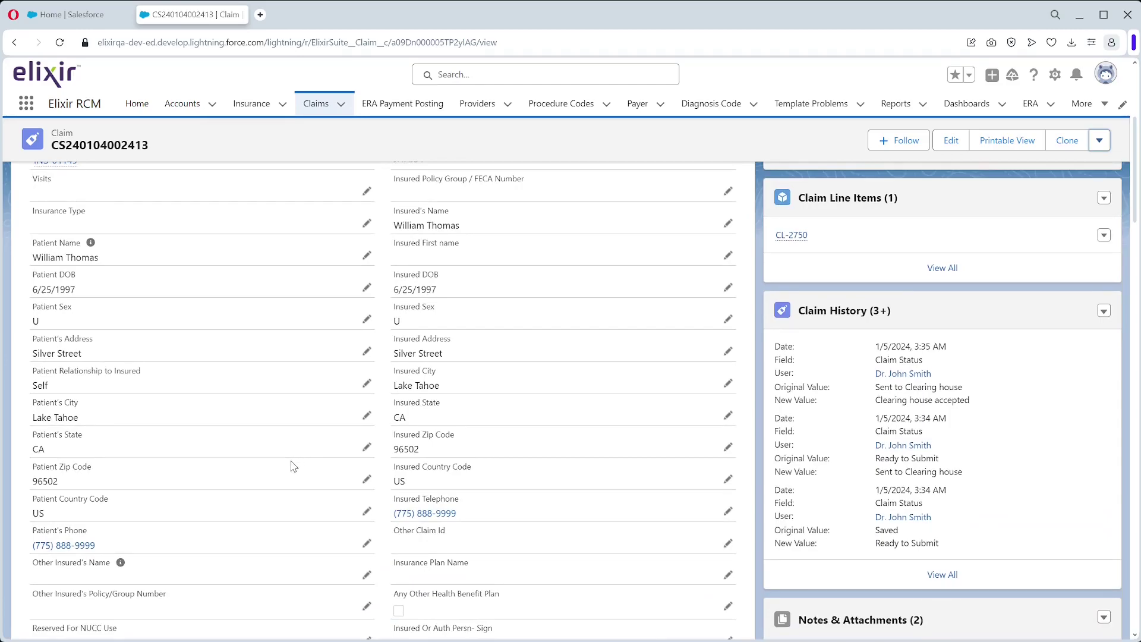
pyautogui.scroll(3, 291, 470)
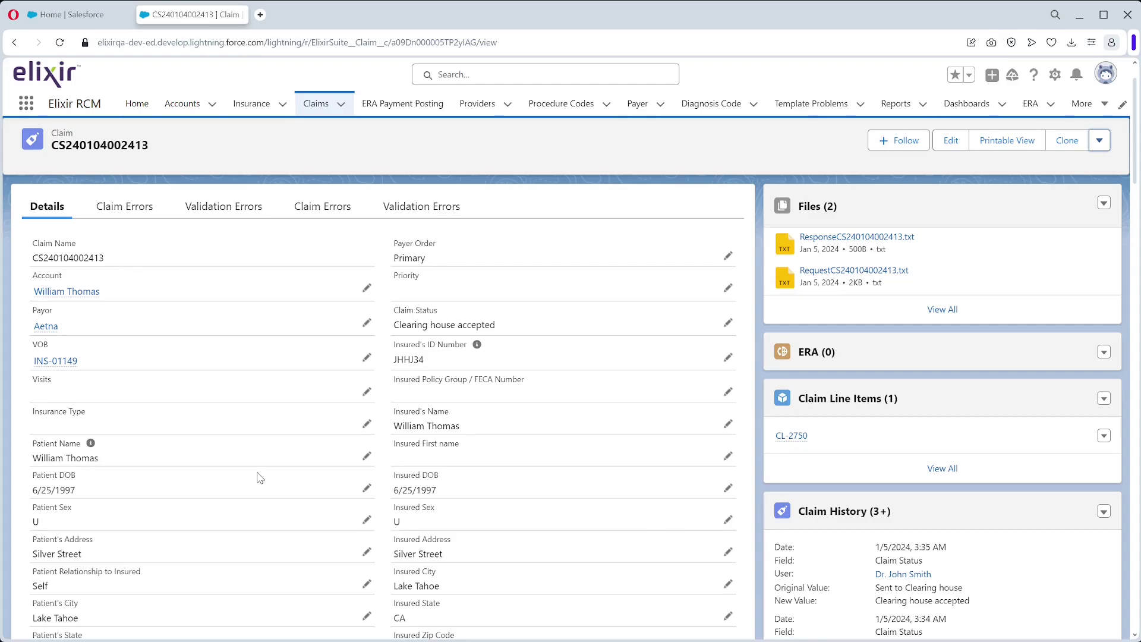
pyautogui.click(136, 213)
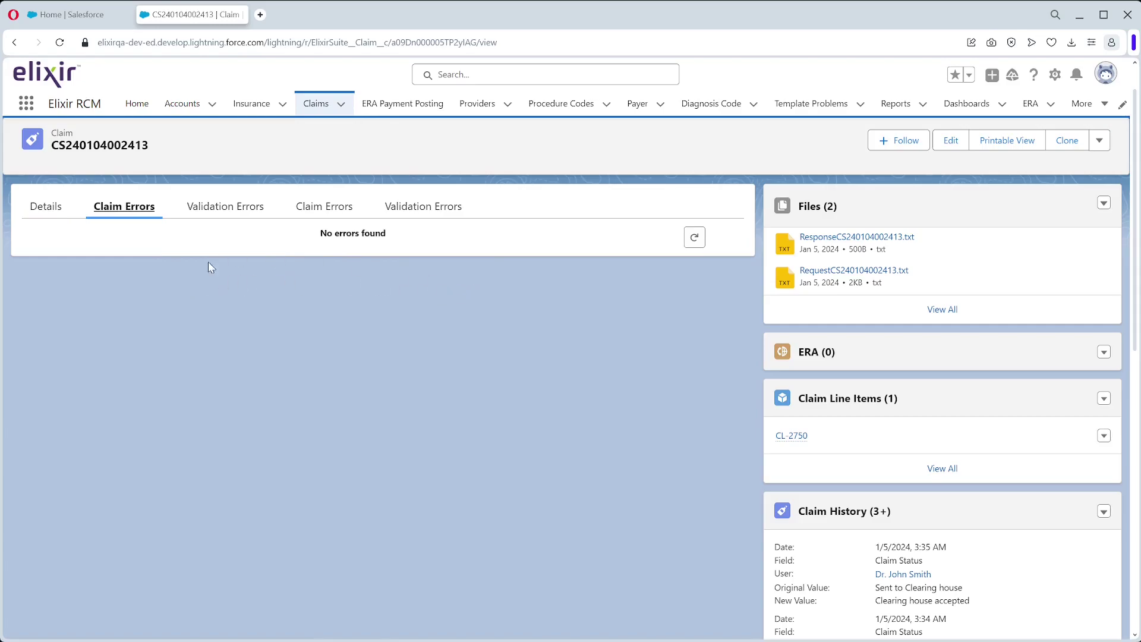
pyautogui.click(66, 210)
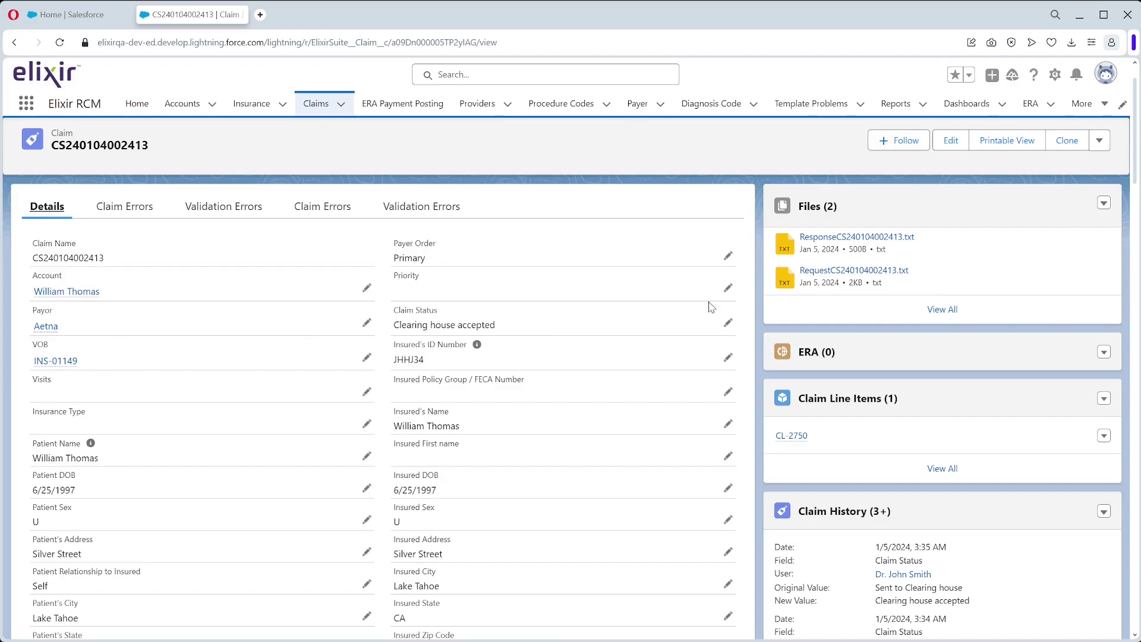
pyautogui.click(1099, 140)
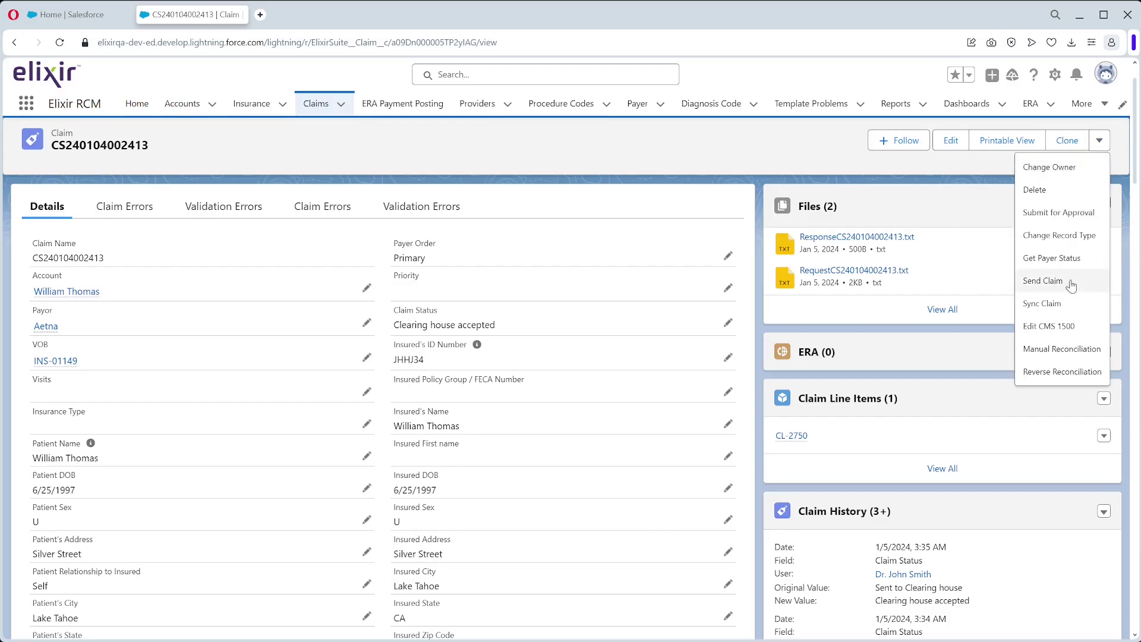
pyautogui.click(1046, 259)
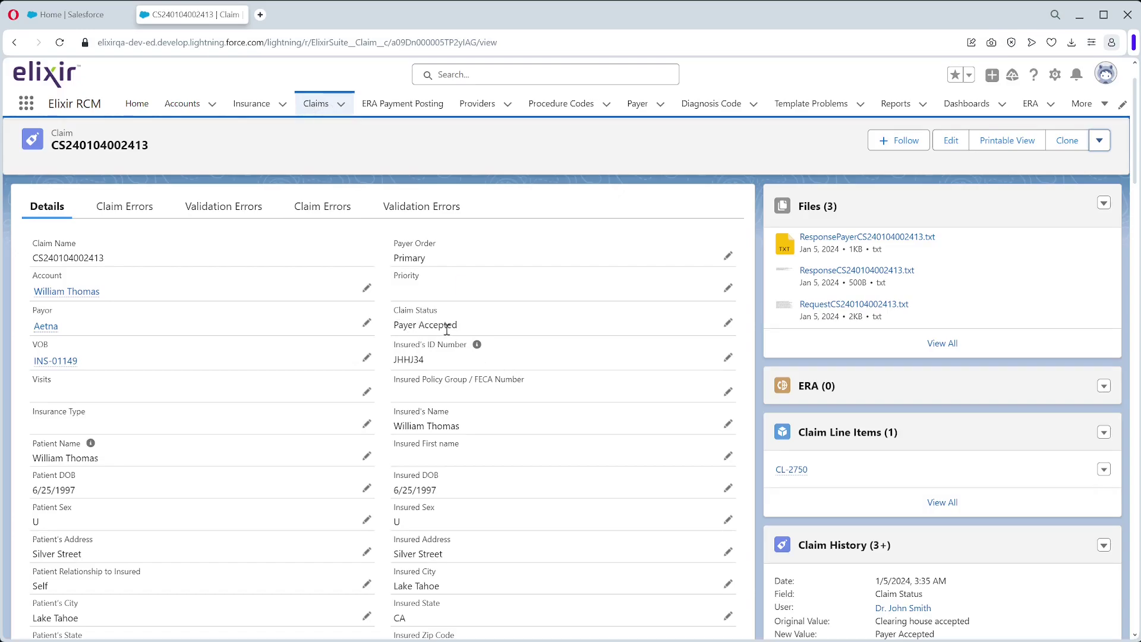
pyautogui.click(315, 105)
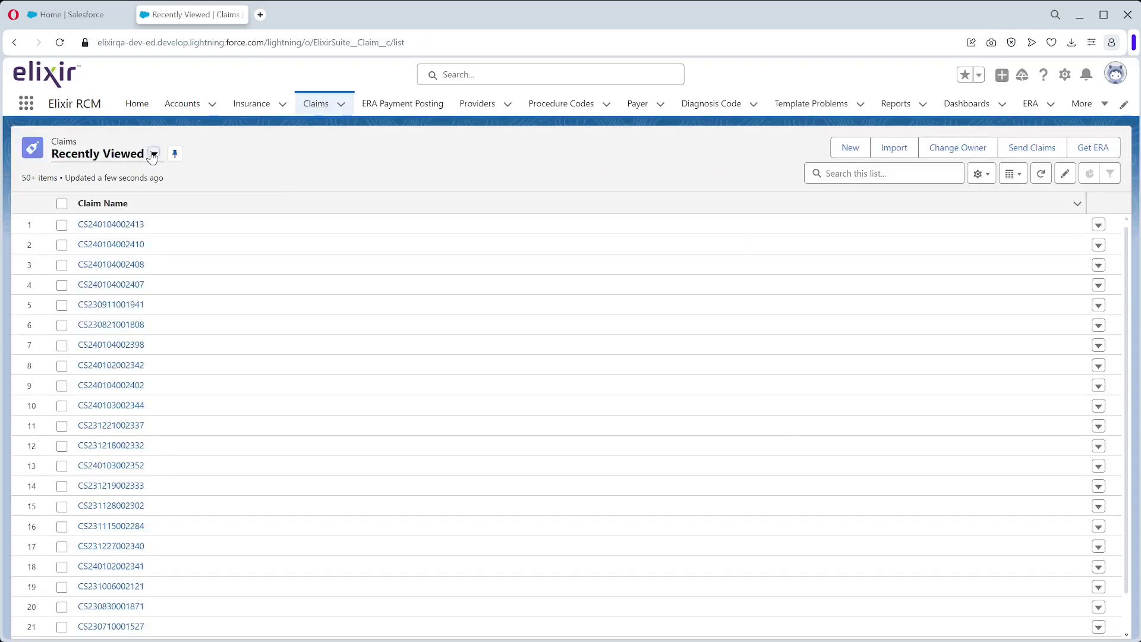
pyautogui.click(153, 155)
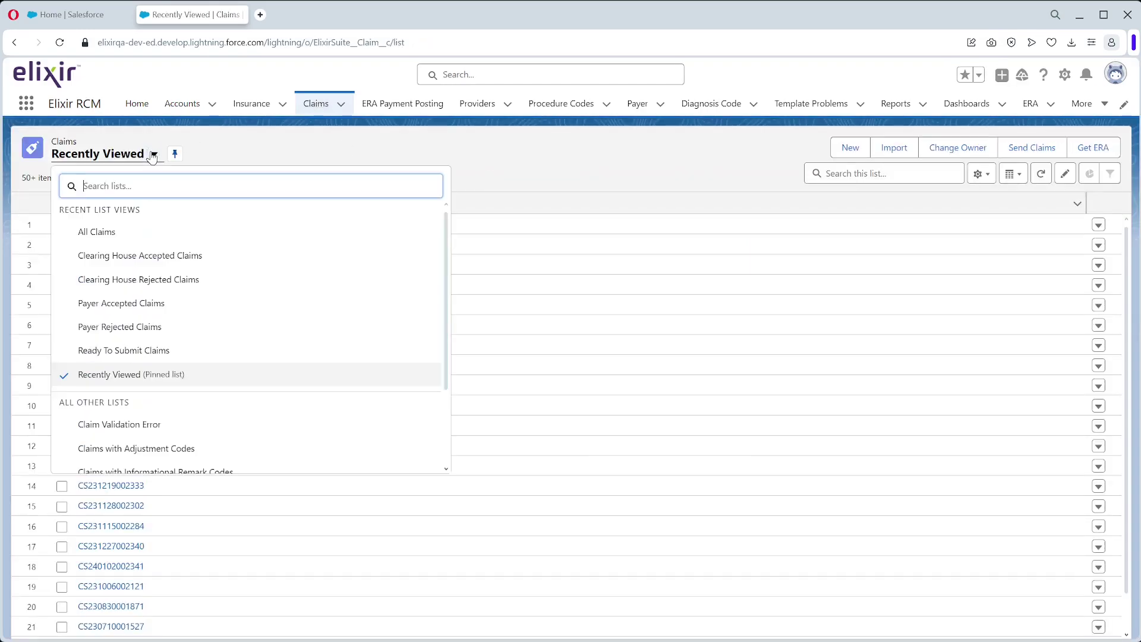
pyautogui.click(159, 304)
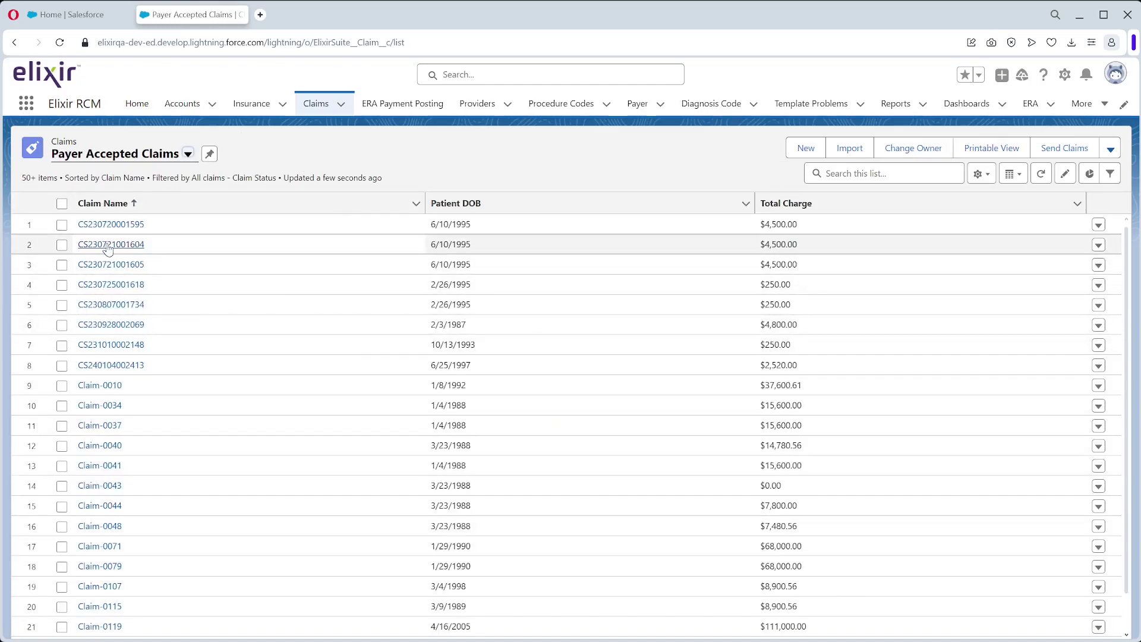
pyautogui.click(61, 225)
pyautogui.click(62, 205)
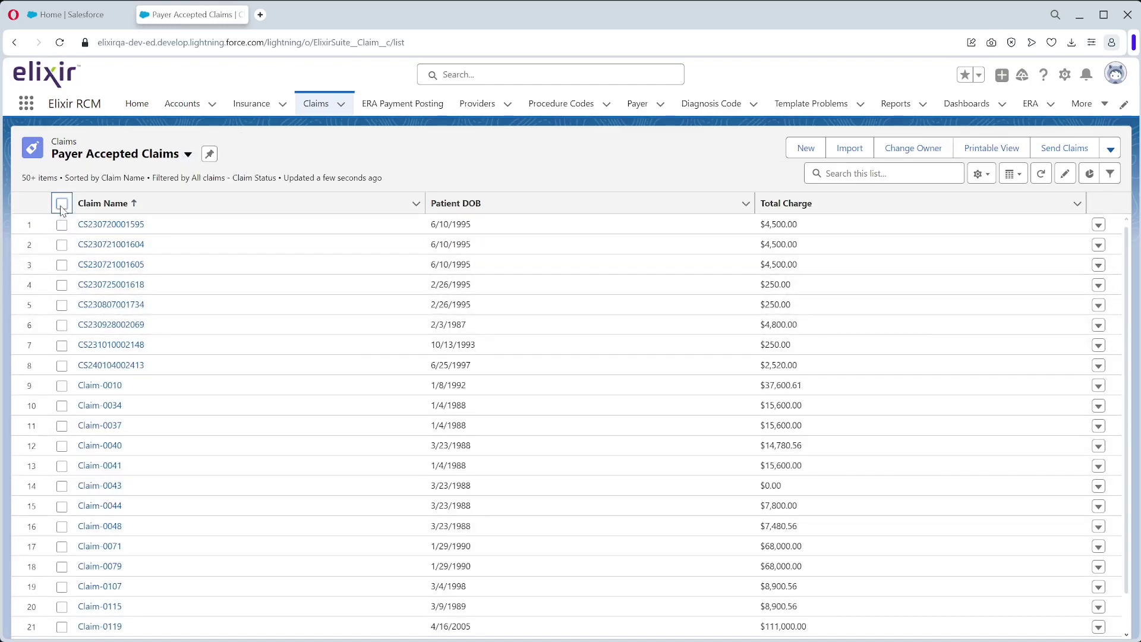
pyautogui.click(62, 205)
pyautogui.click(62, 225)
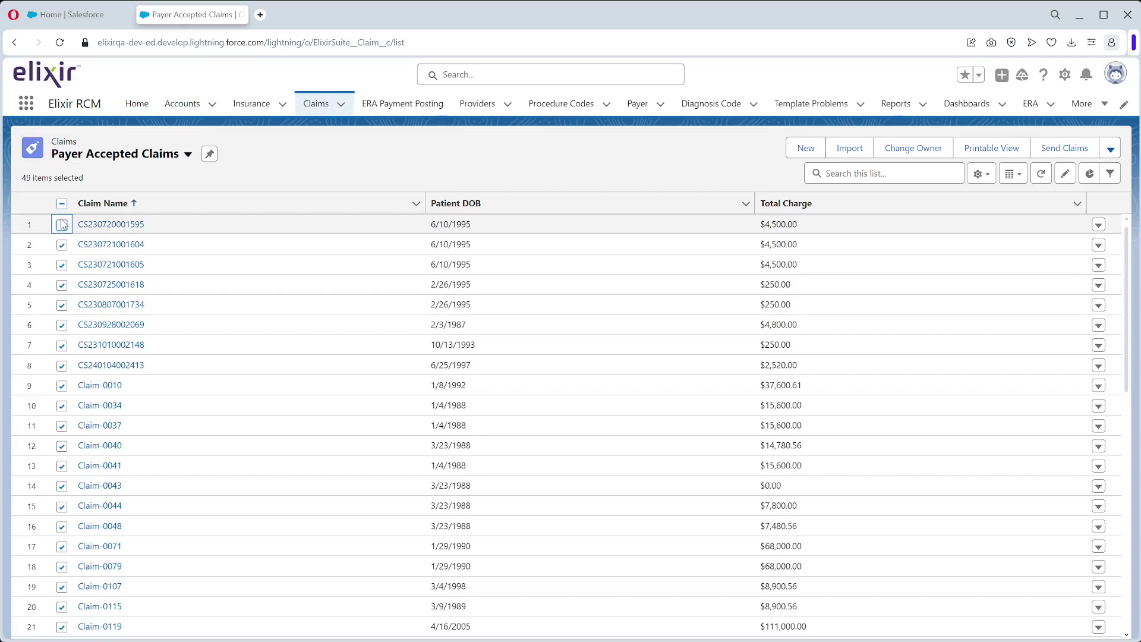
pyautogui.click(62, 203)
pyautogui.click(62, 225)
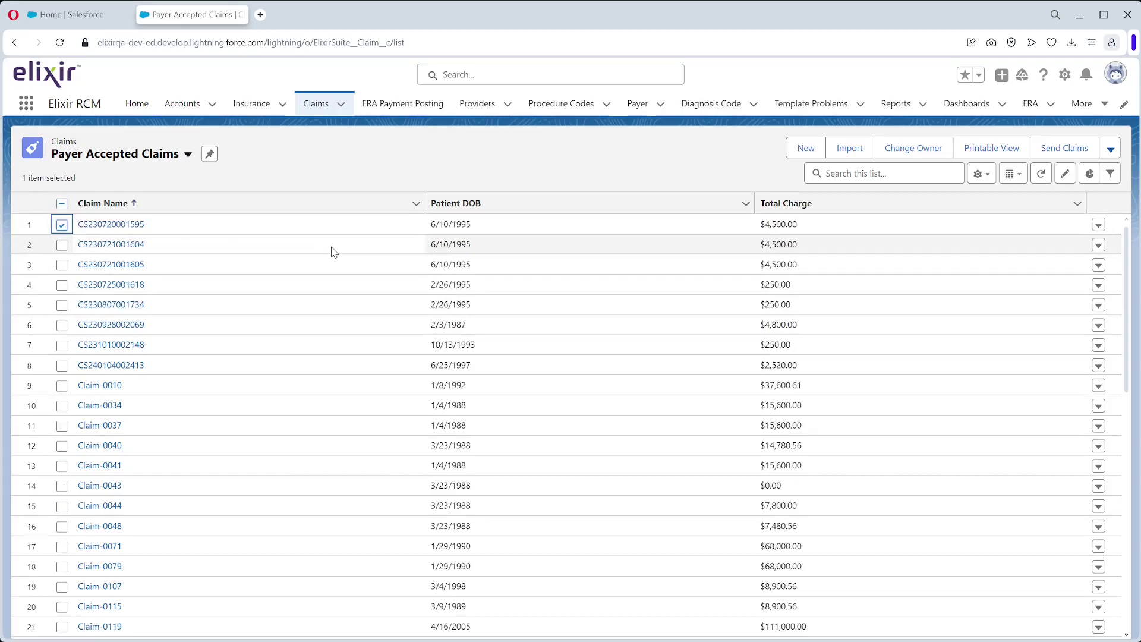
# Request the ERA for the selected claim and confirm
pyautogui.click(1110, 153)
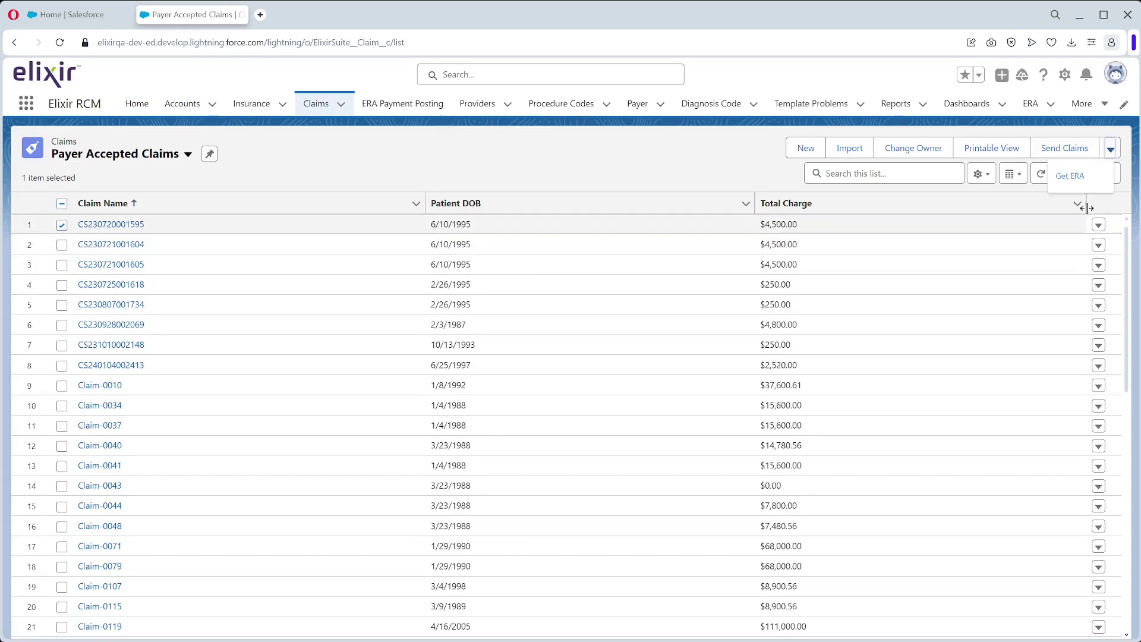
pyautogui.click(1071, 176)
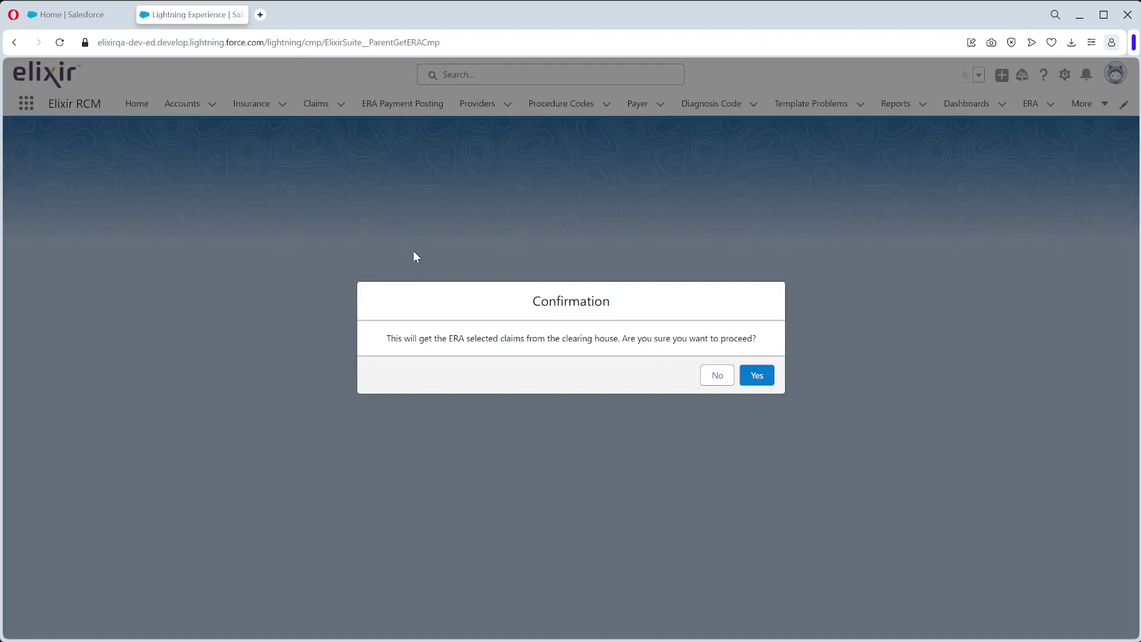
pyautogui.click(760, 375)
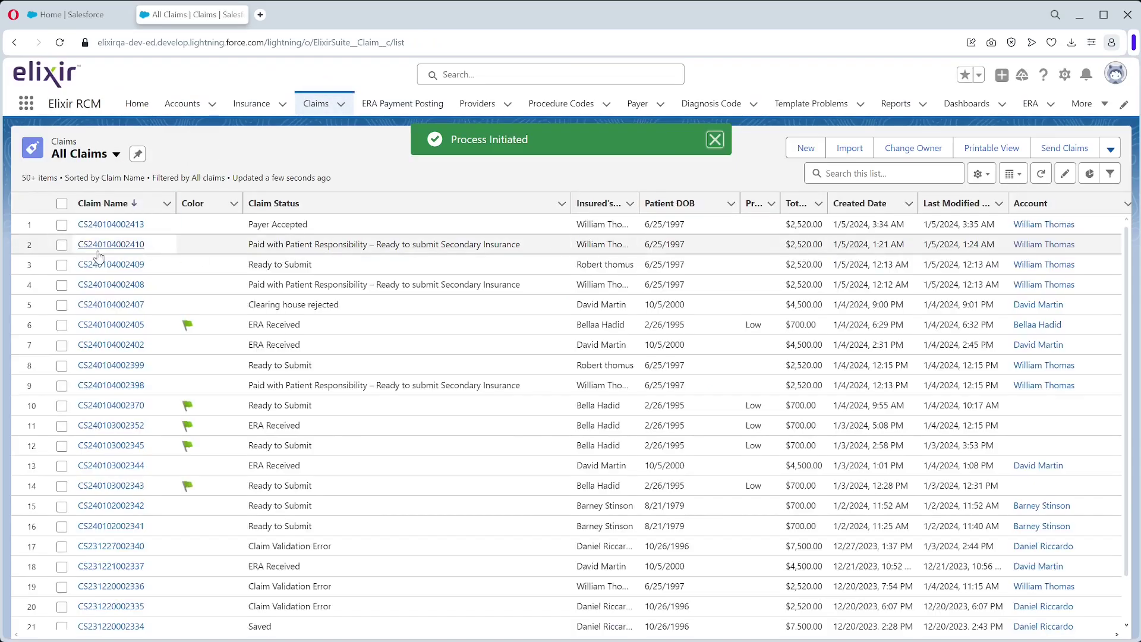
pyautogui.click(115, 155)
pyautogui.click(129, 374)
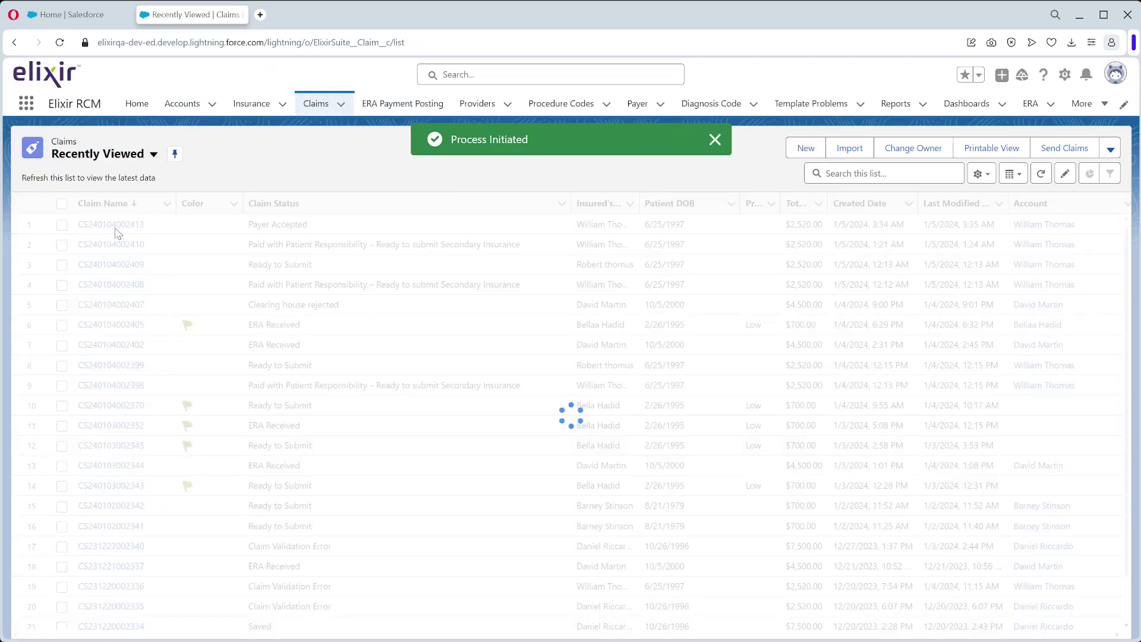
pyautogui.click(114, 227)
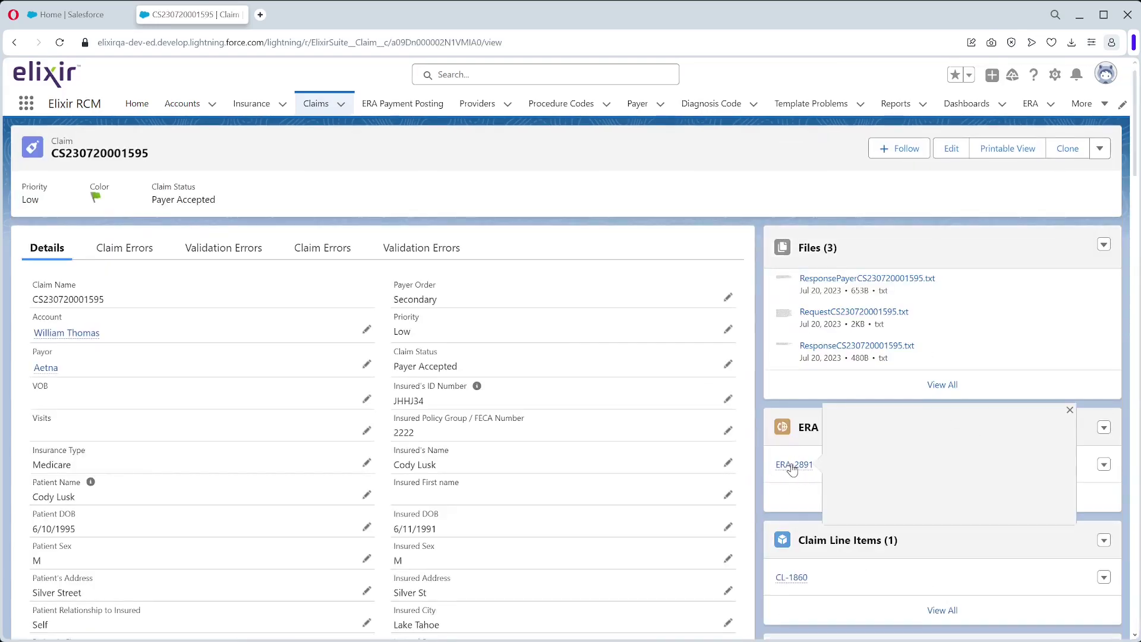
pyautogui.click(794, 464)
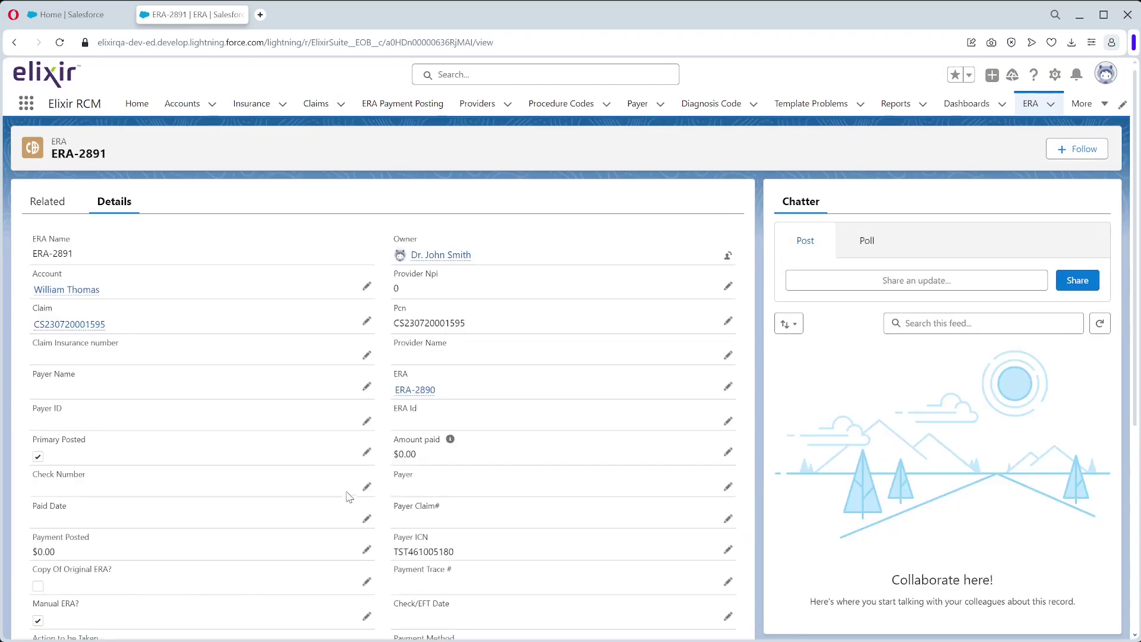
pyautogui.scroll(-2, 301, 439)
pyautogui.scroll(-3, 265, 447)
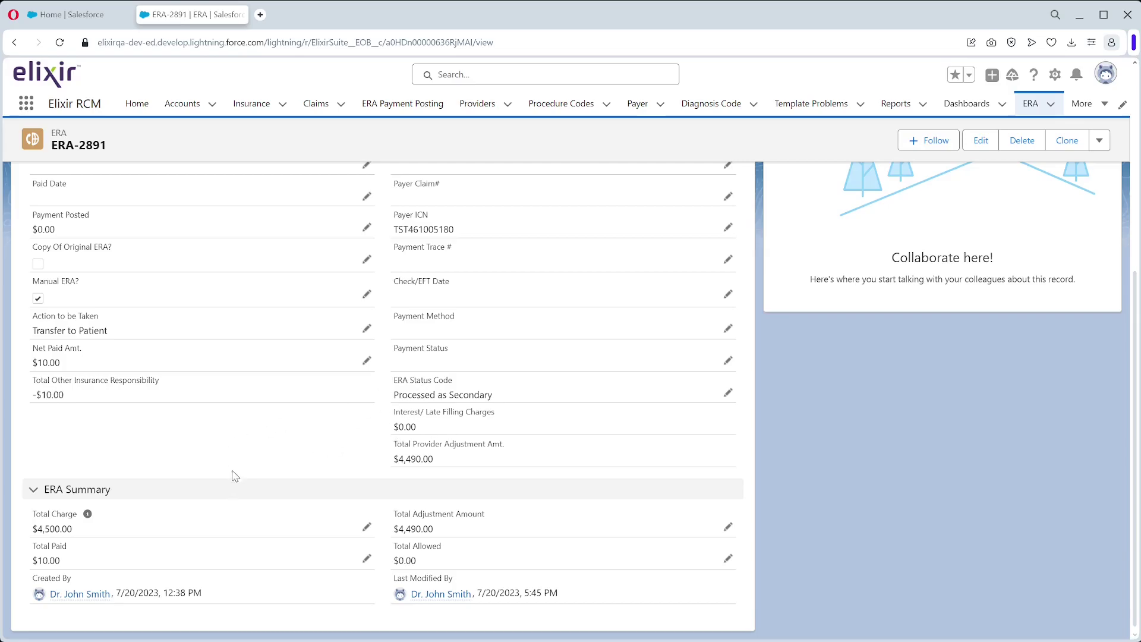
pyautogui.scroll(5, 234, 475)
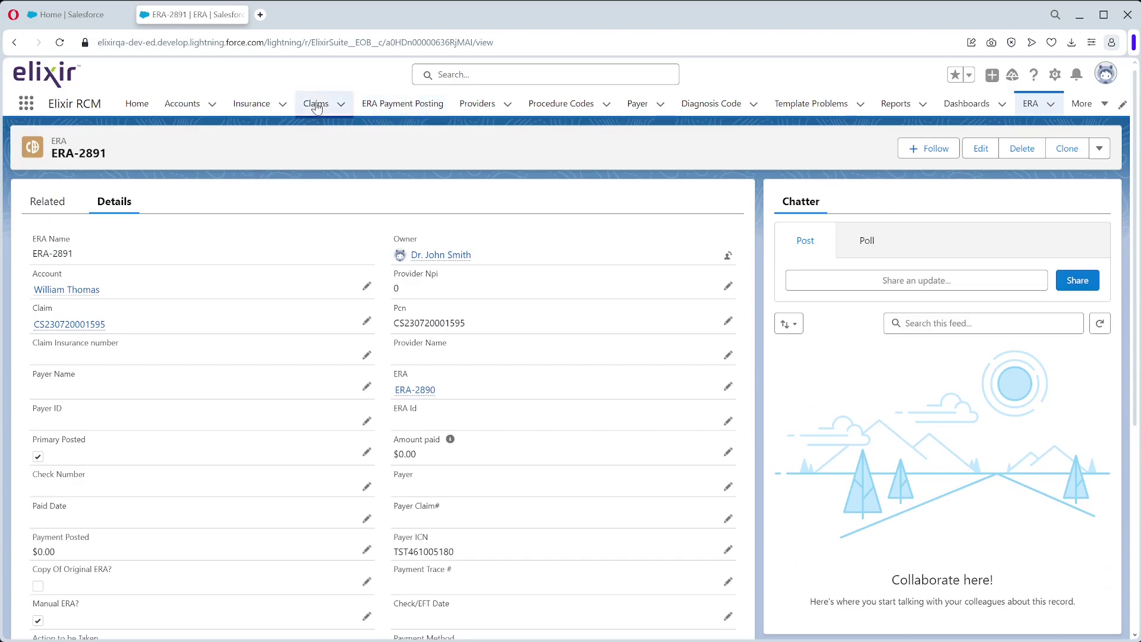
# Show the Ready To Submit Claims list, select all 33, then switch to Payer Rejected Claims
pyautogui.click(316, 105)
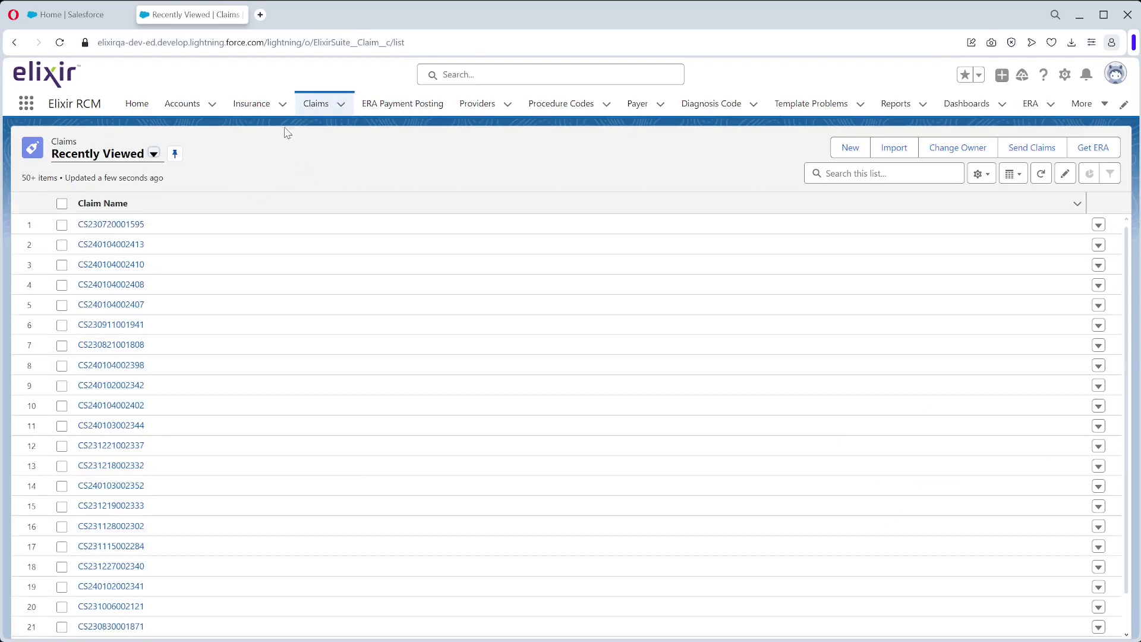
pyautogui.click(153, 154)
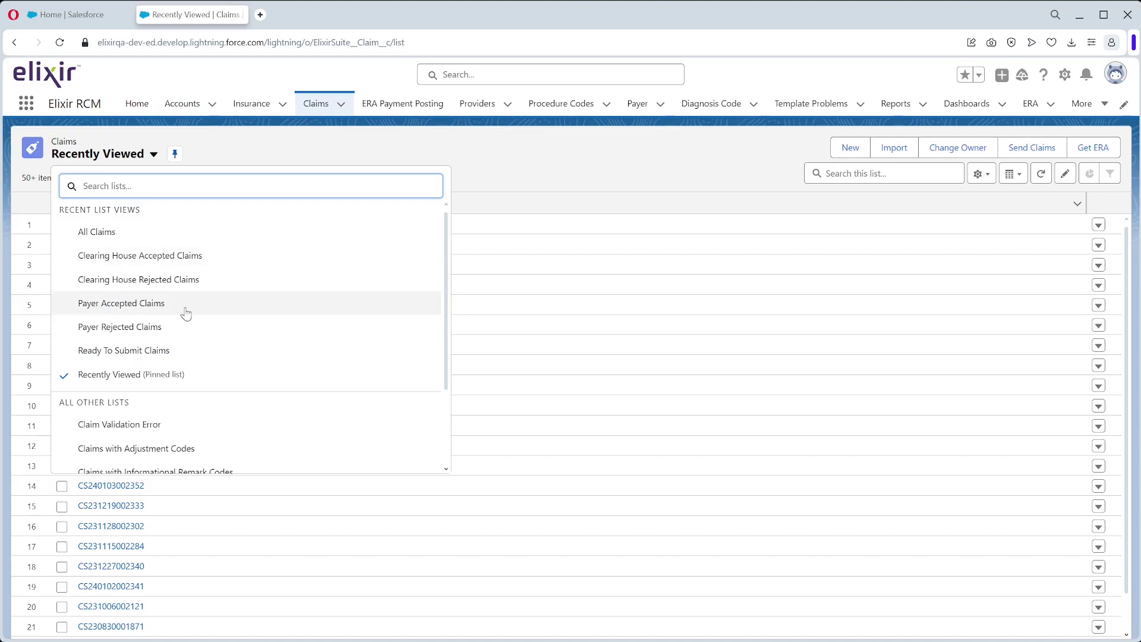
pyautogui.click(176, 353)
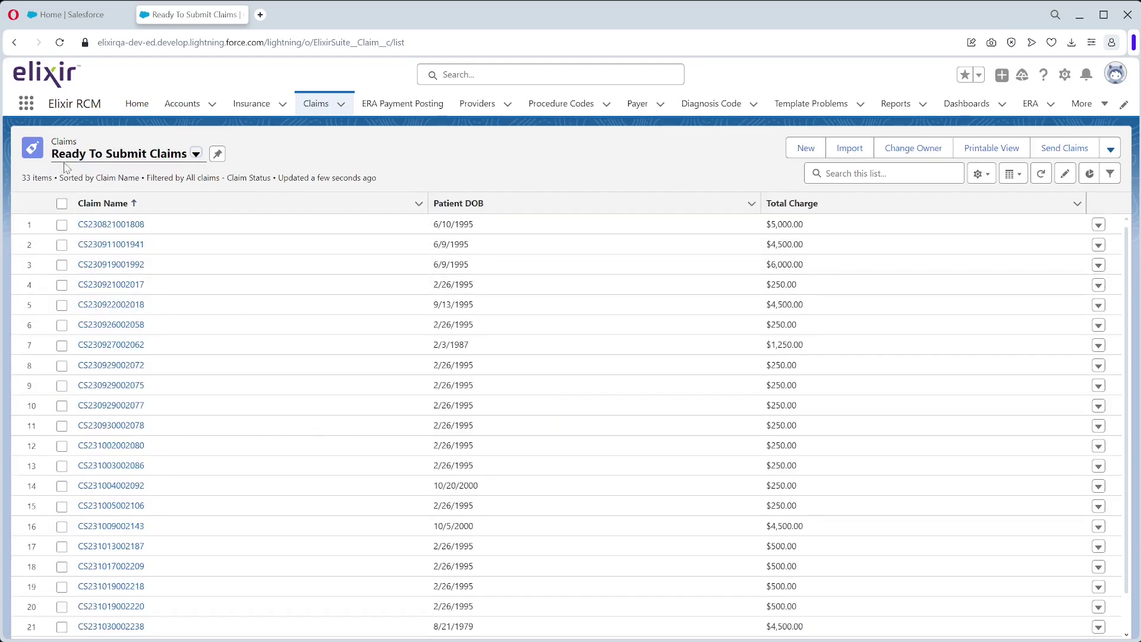
pyautogui.click(62, 204)
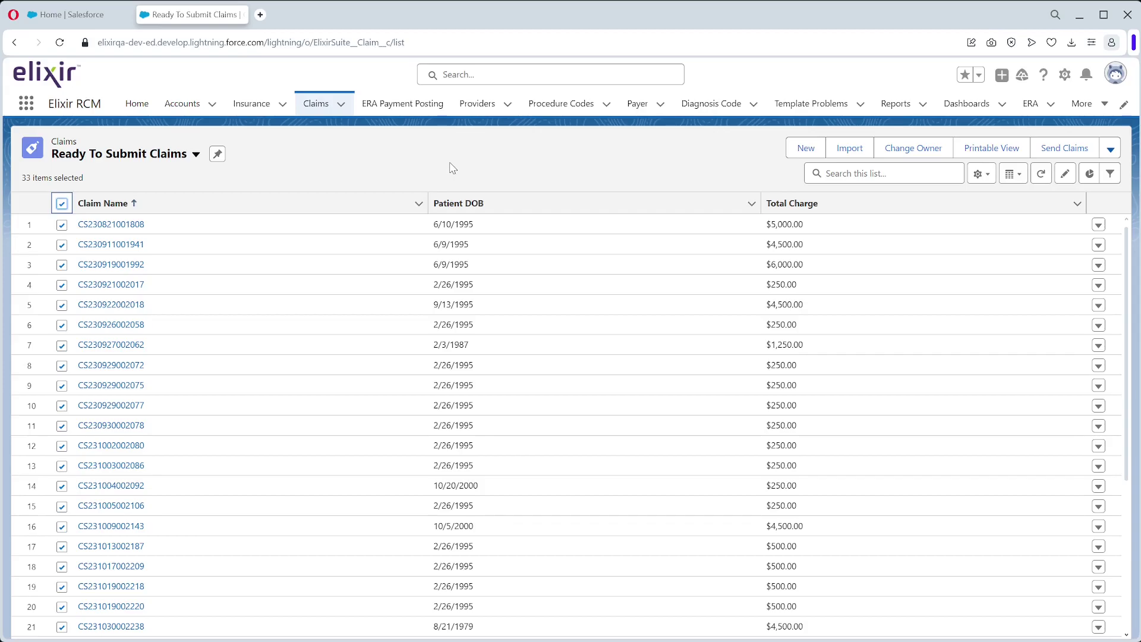
pyautogui.click(196, 154)
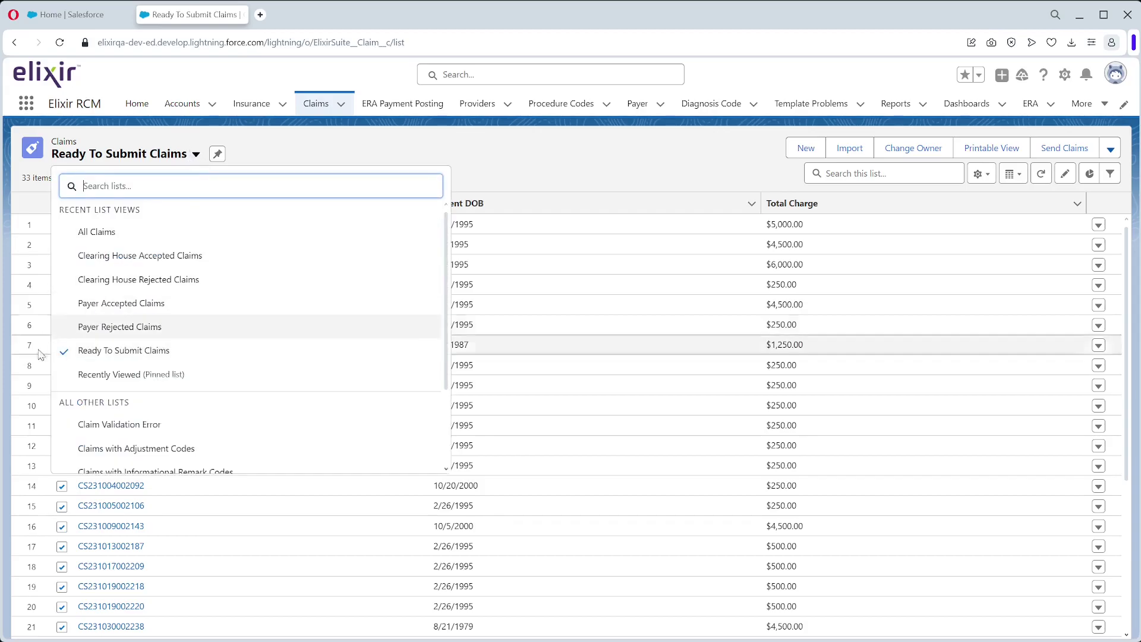
pyautogui.click(112, 327)
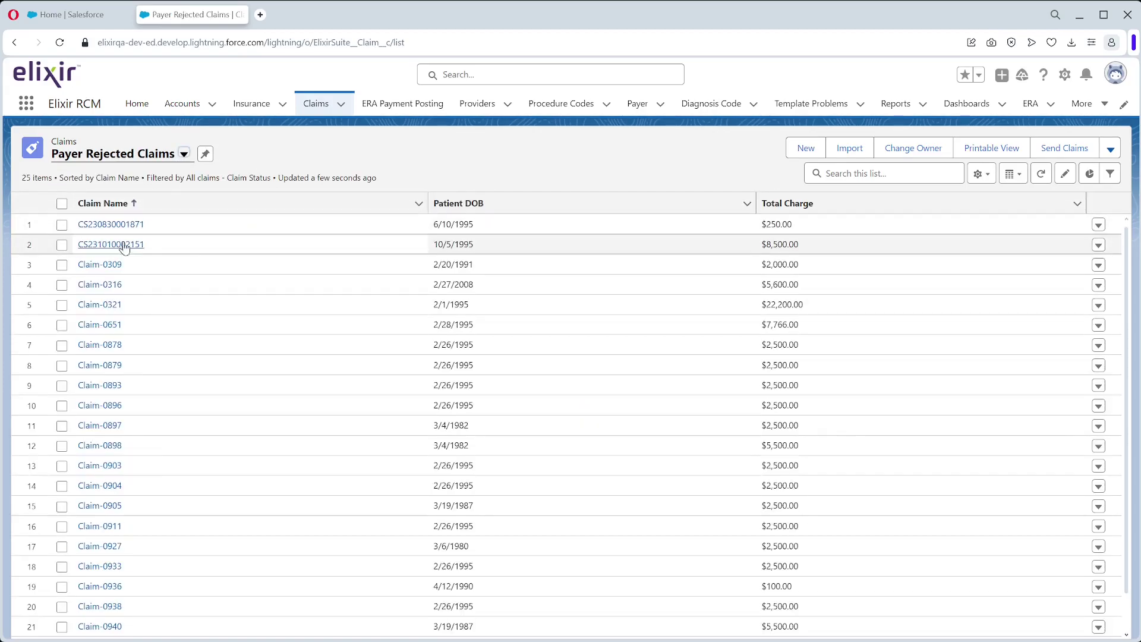
pyautogui.click(113, 225)
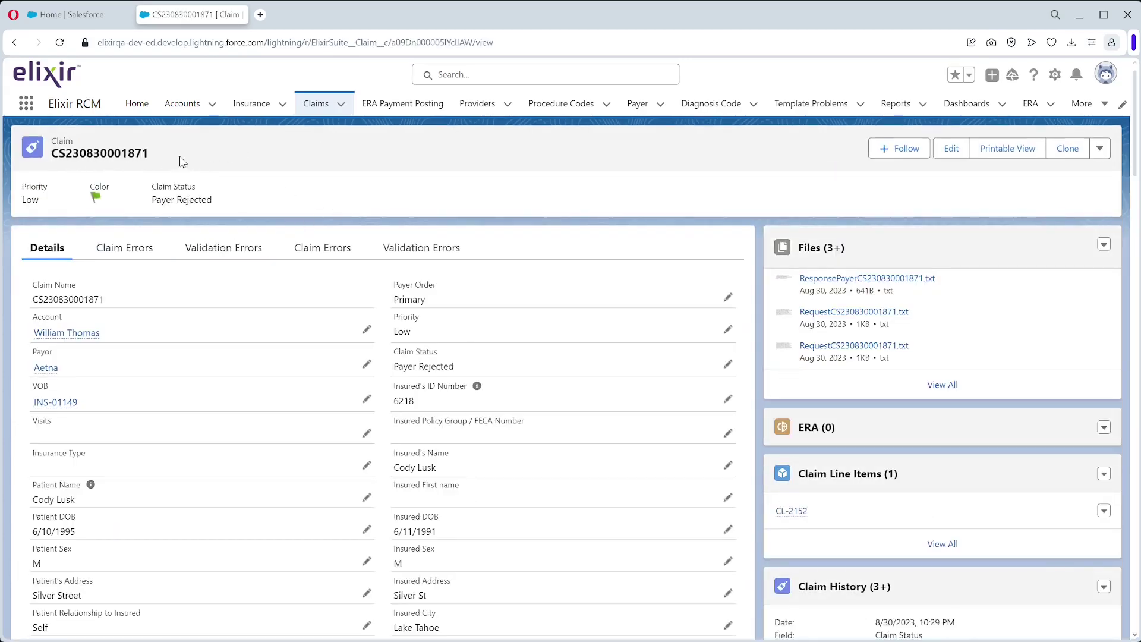
pyautogui.click(132, 246)
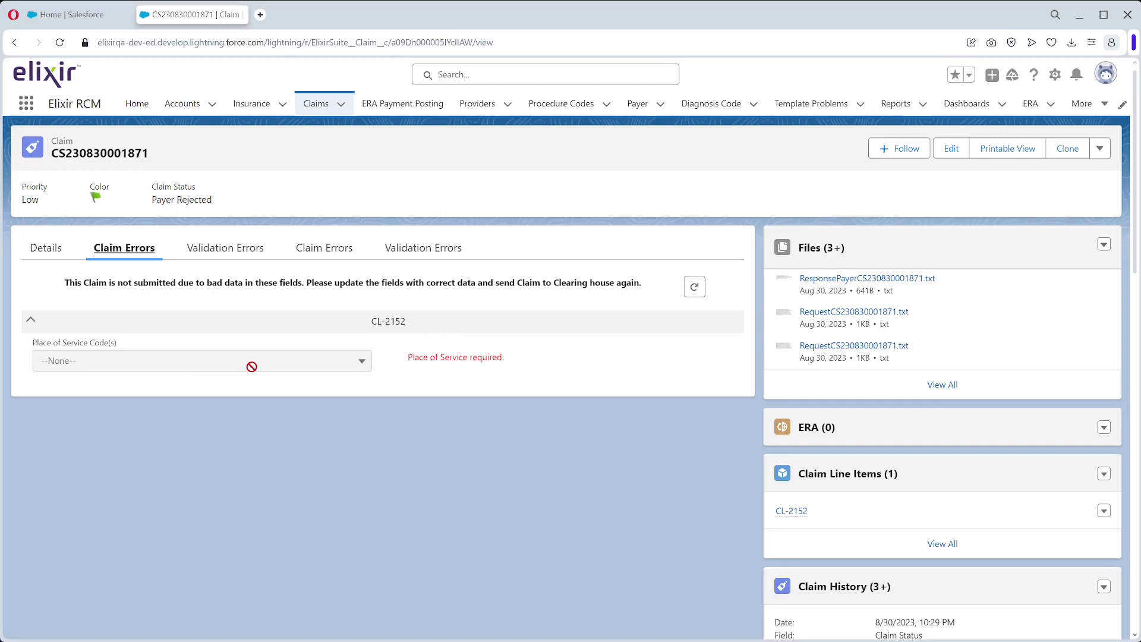
pyautogui.click(46, 249)
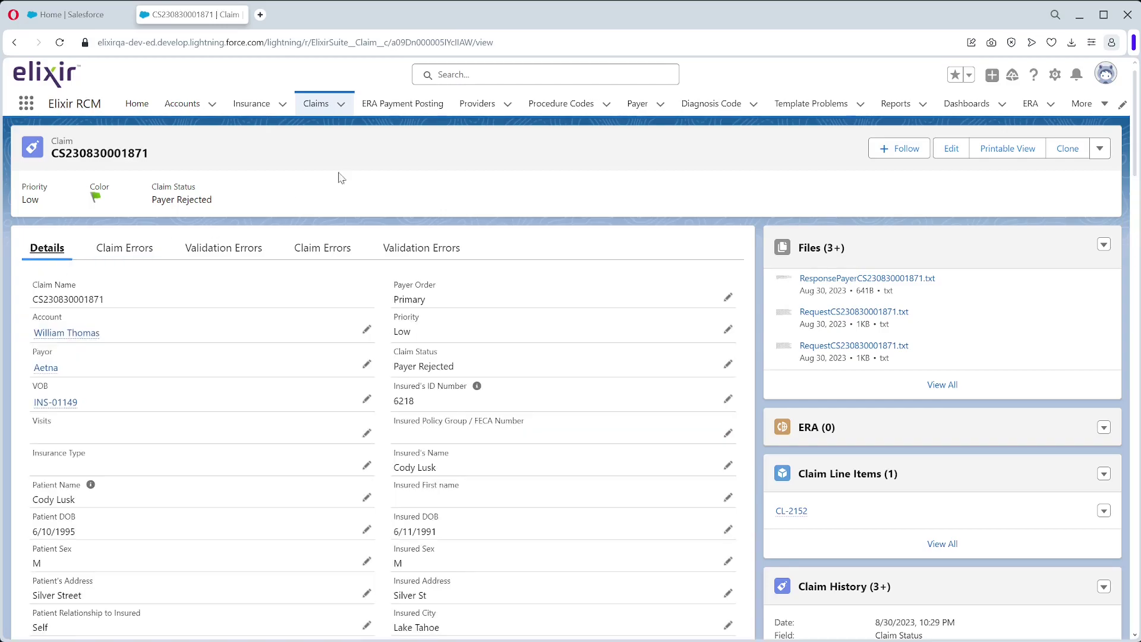
pyautogui.click(403, 110)
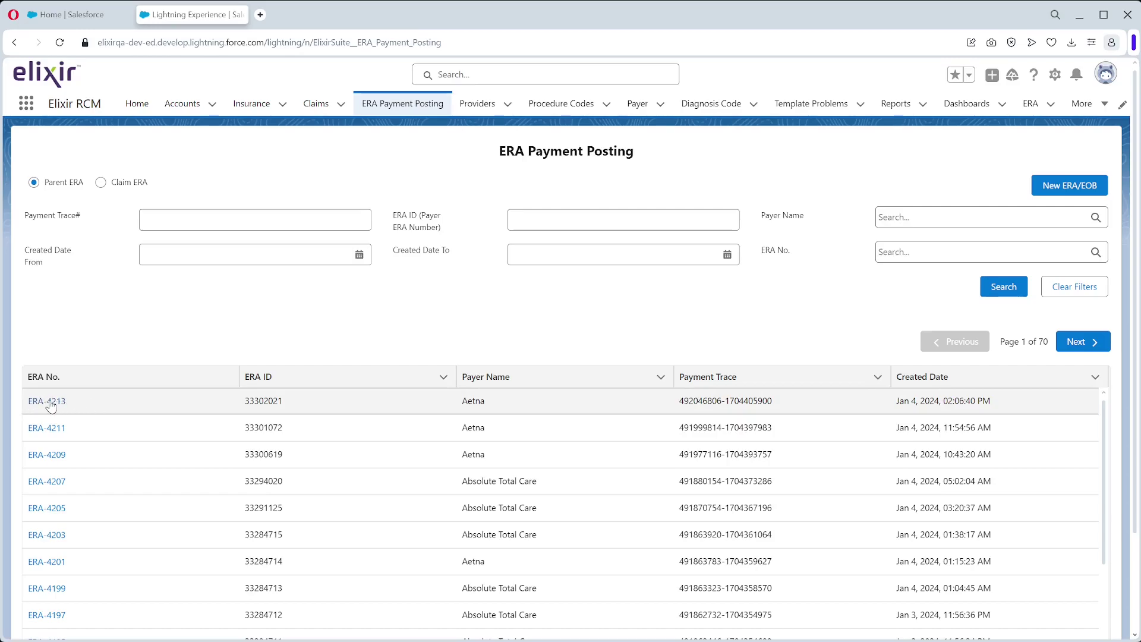
pyautogui.click(101, 183)
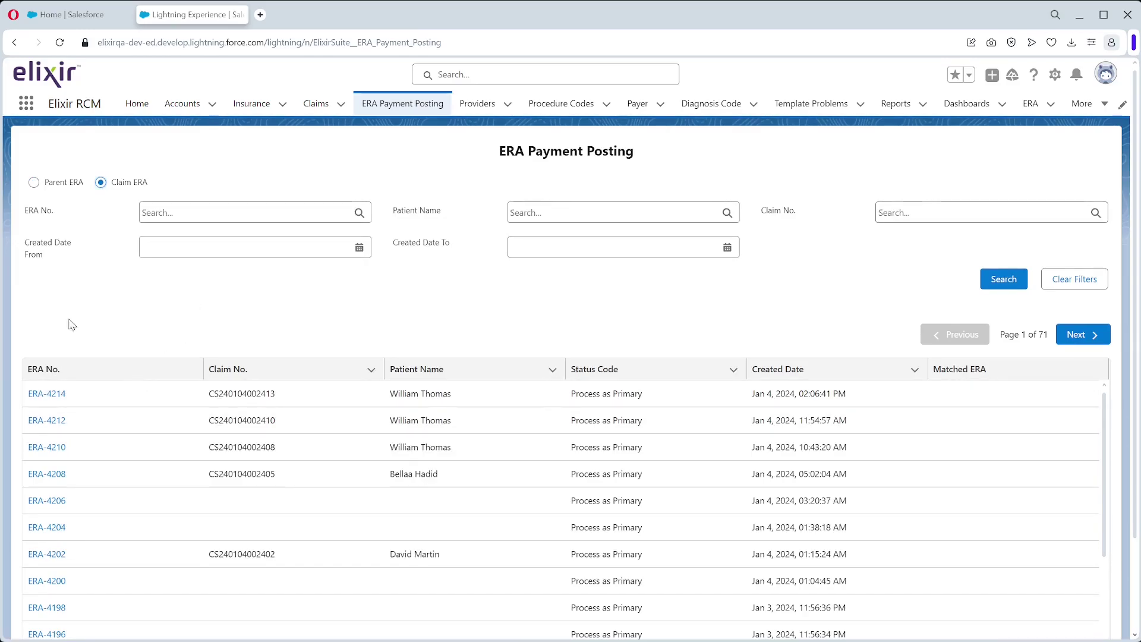
pyautogui.click(49, 394)
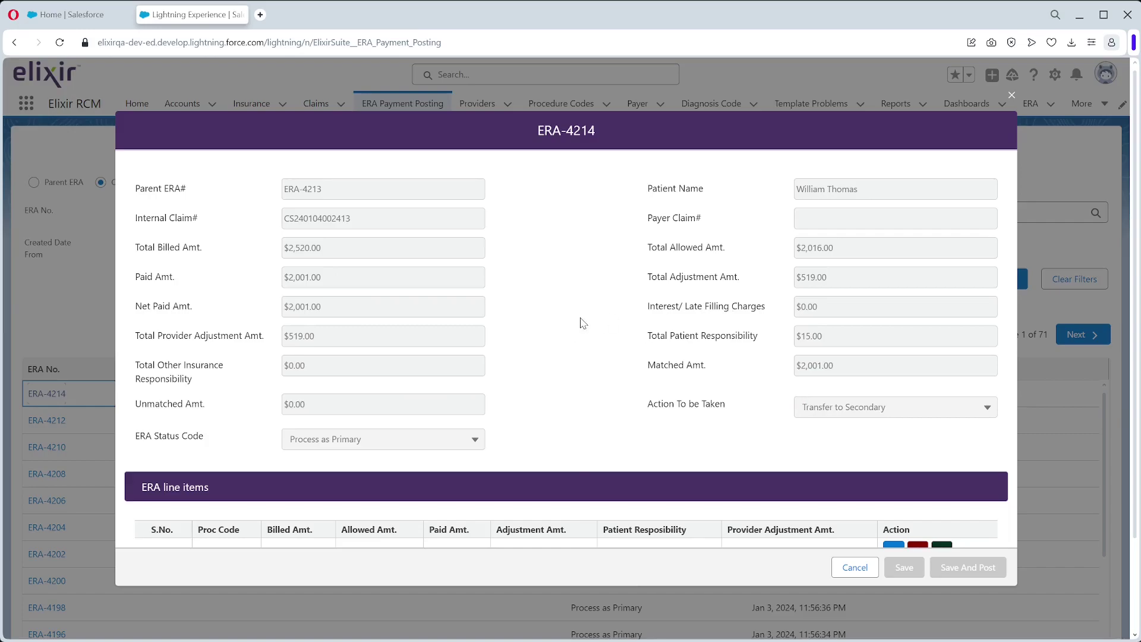
# Review ERA-4214's $2,001.00 payment details and Save And Post to return to the list
pyautogui.scroll(-2, 588, 382)
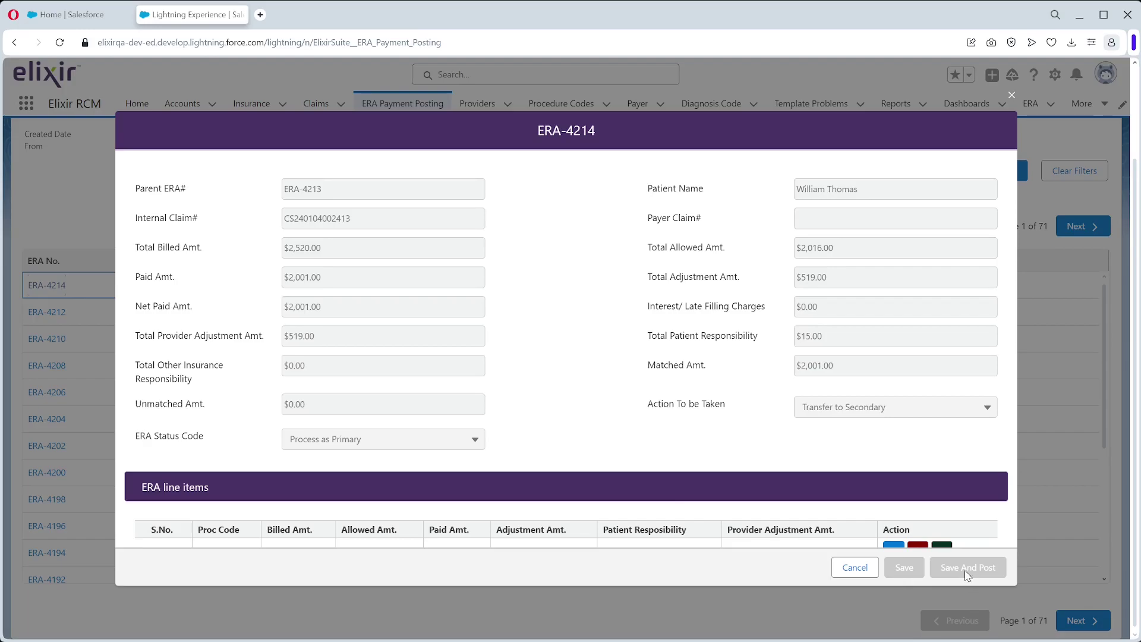
pyautogui.click(855, 568)
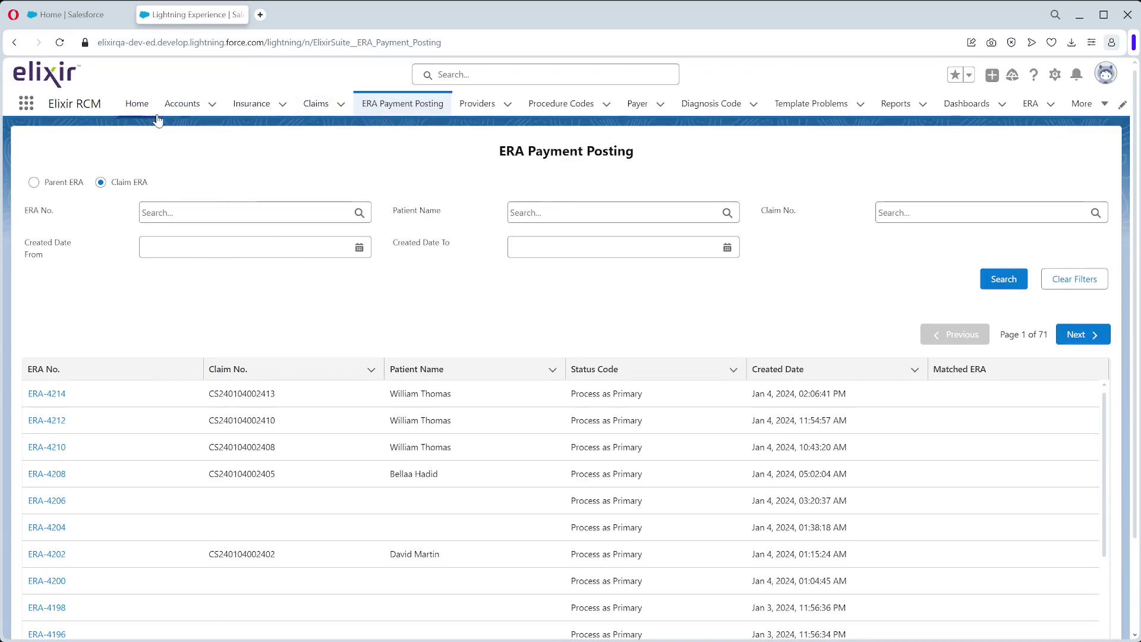
# Open the patient's account and start a payment covering the Jan 2, 2024 office visit
pyautogui.click(182, 104)
pyautogui.click(95, 224)
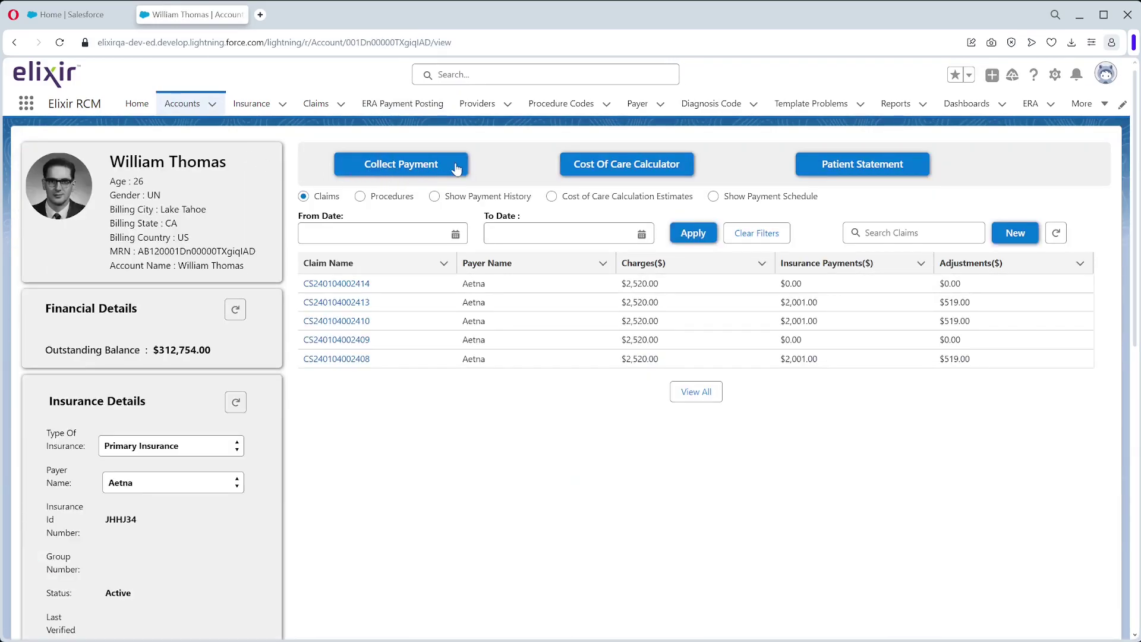
pyautogui.click(457, 169)
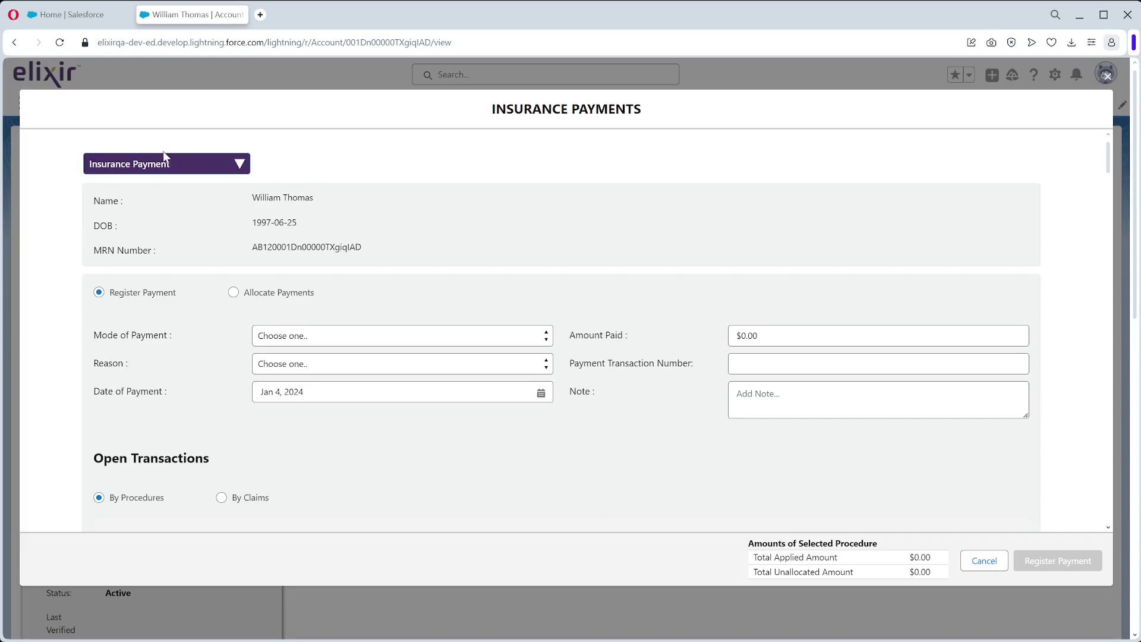
pyautogui.scroll(-4, 154, 363)
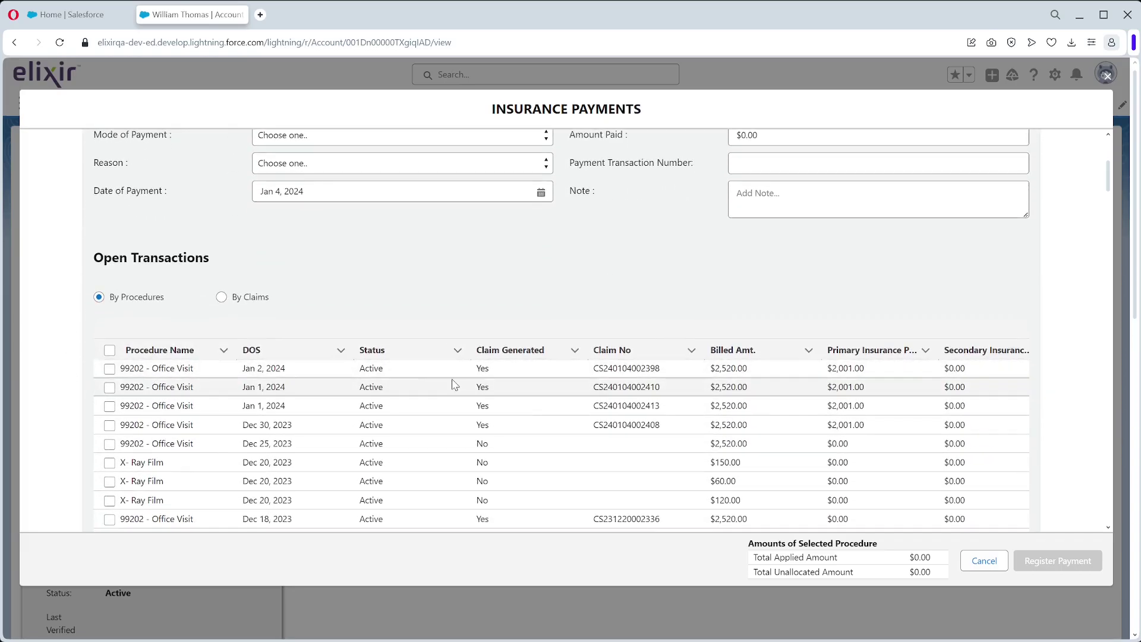
pyautogui.click(109, 369)
# Register a $100.00 payment by Credit Card using the first saved card
pyautogui.scroll(3, 362, 333)
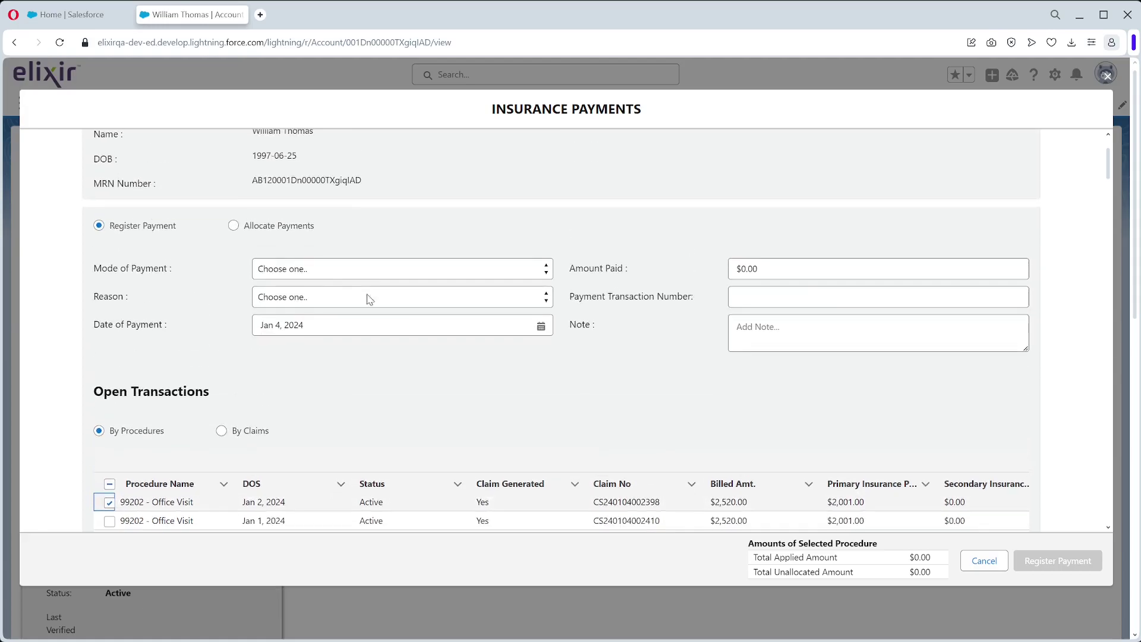
pyautogui.click(341, 275)
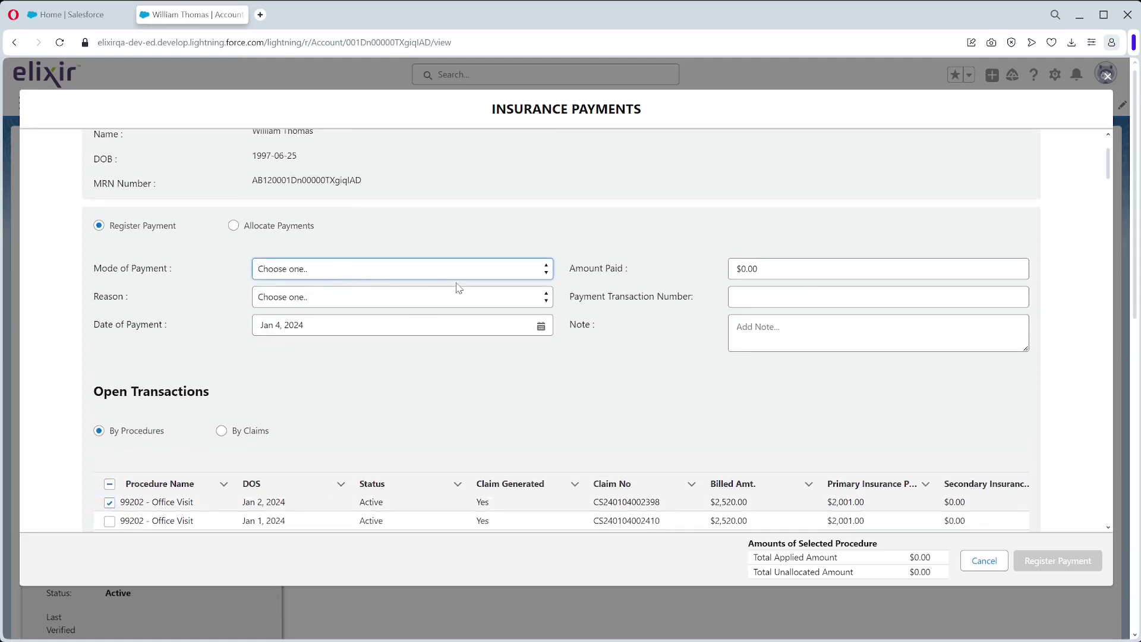
pyautogui.click(292, 333)
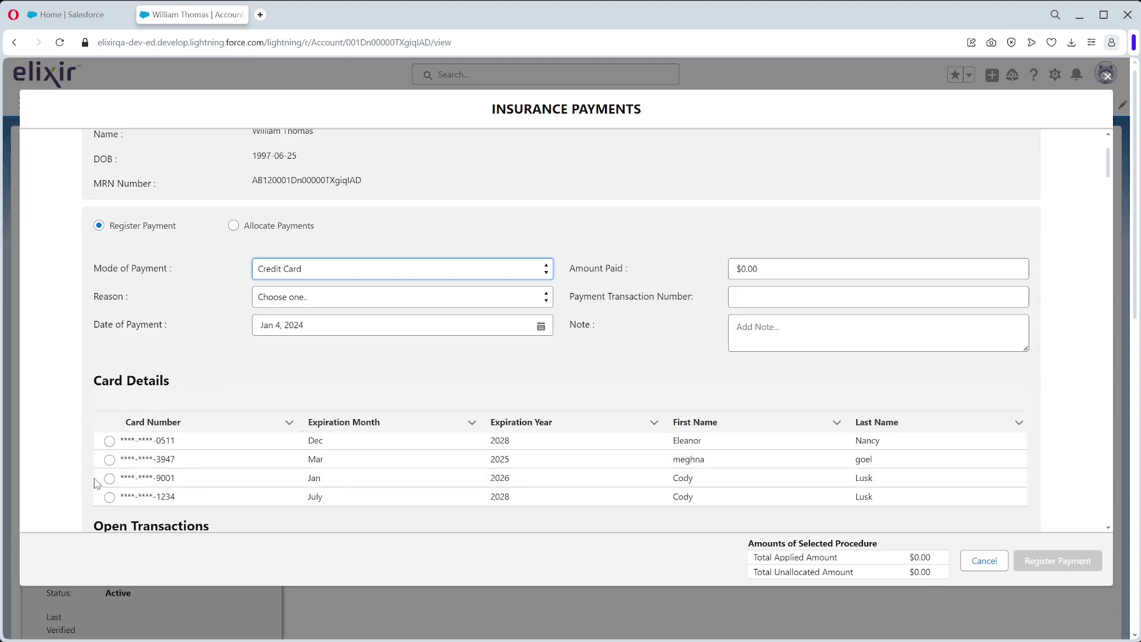
pyautogui.click(109, 441)
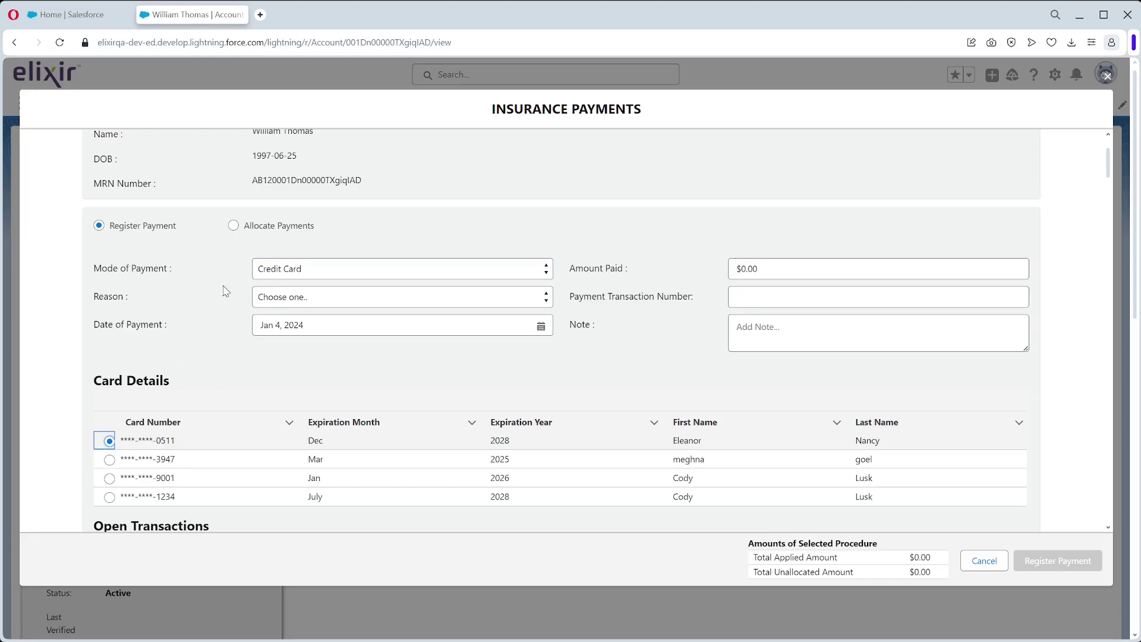
pyautogui.click(806, 271)
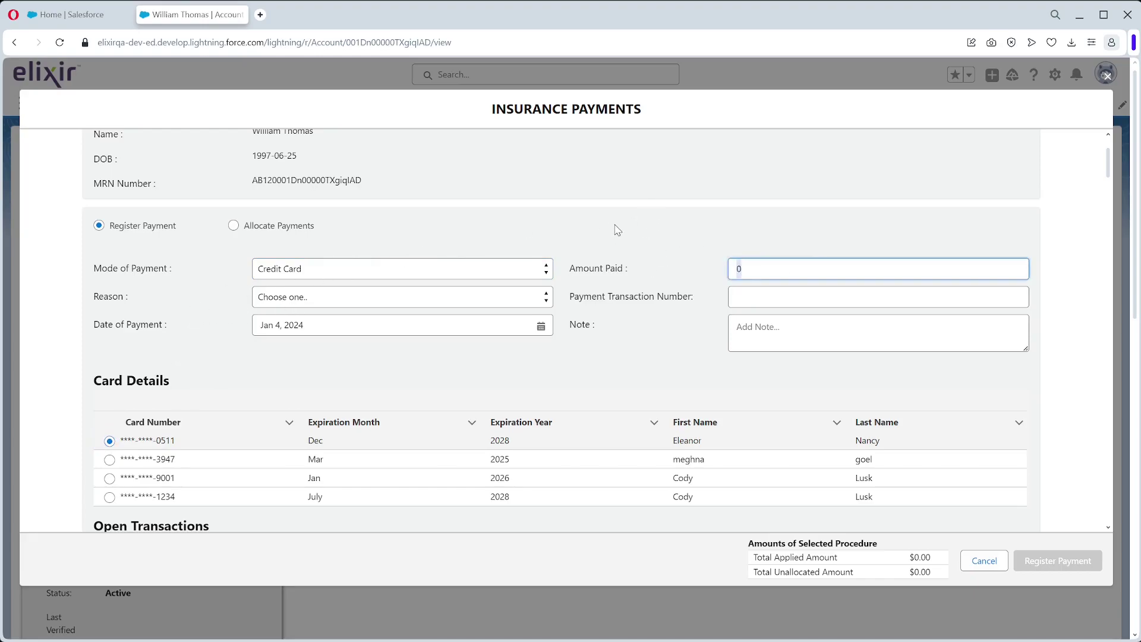
pyautogui.write('100')
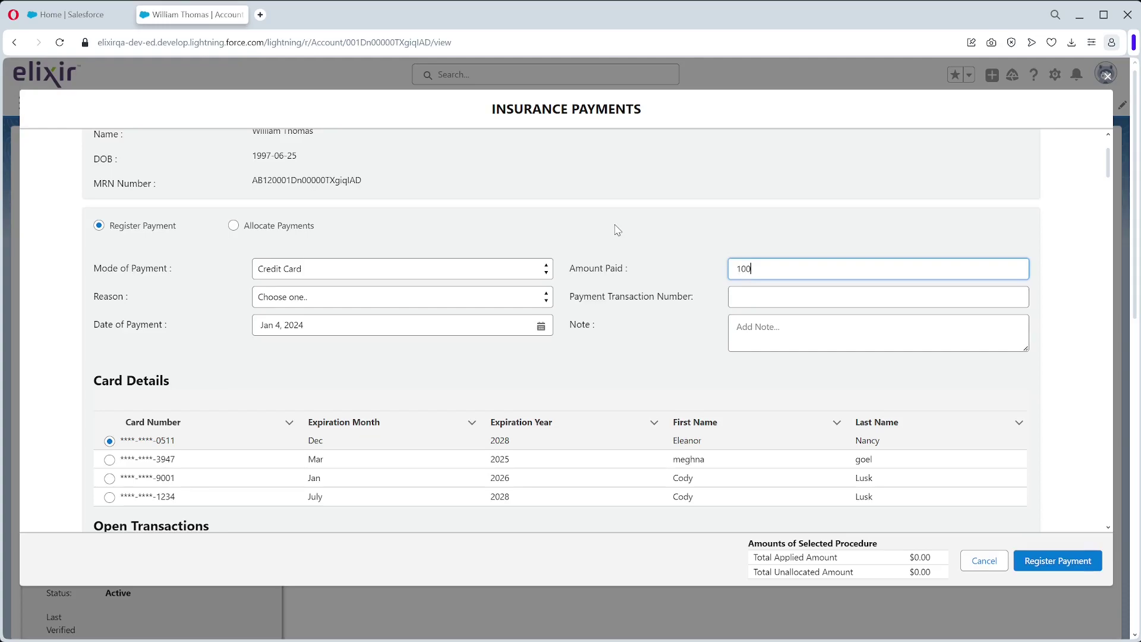
pyautogui.click(617, 230)
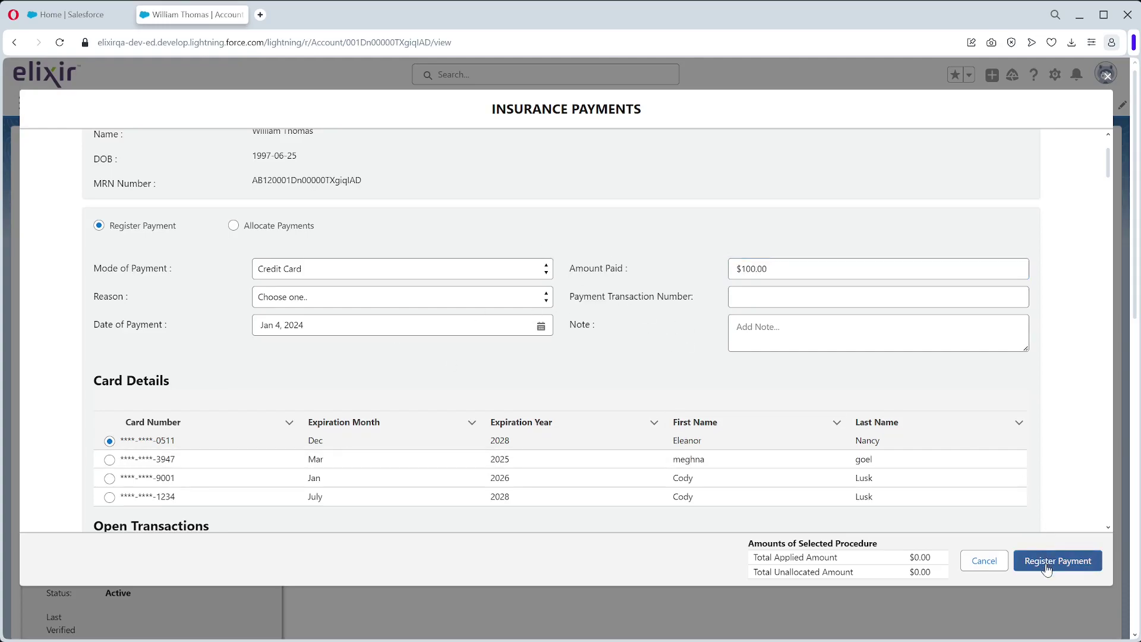
pyautogui.scroll(-2, 885, 455)
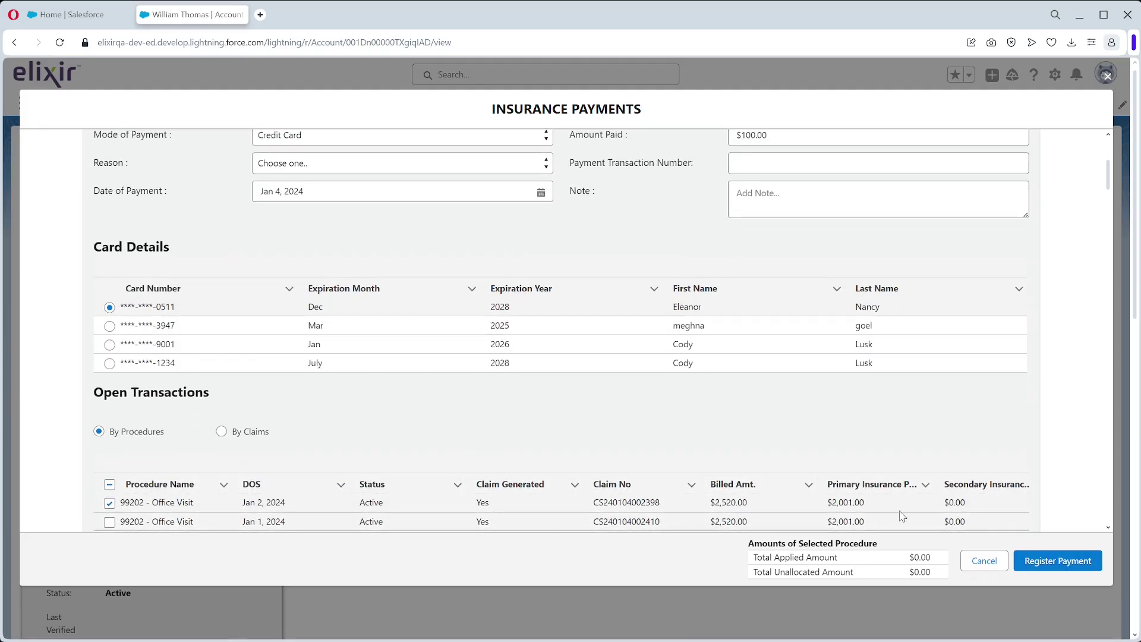
pyautogui.click(1063, 560)
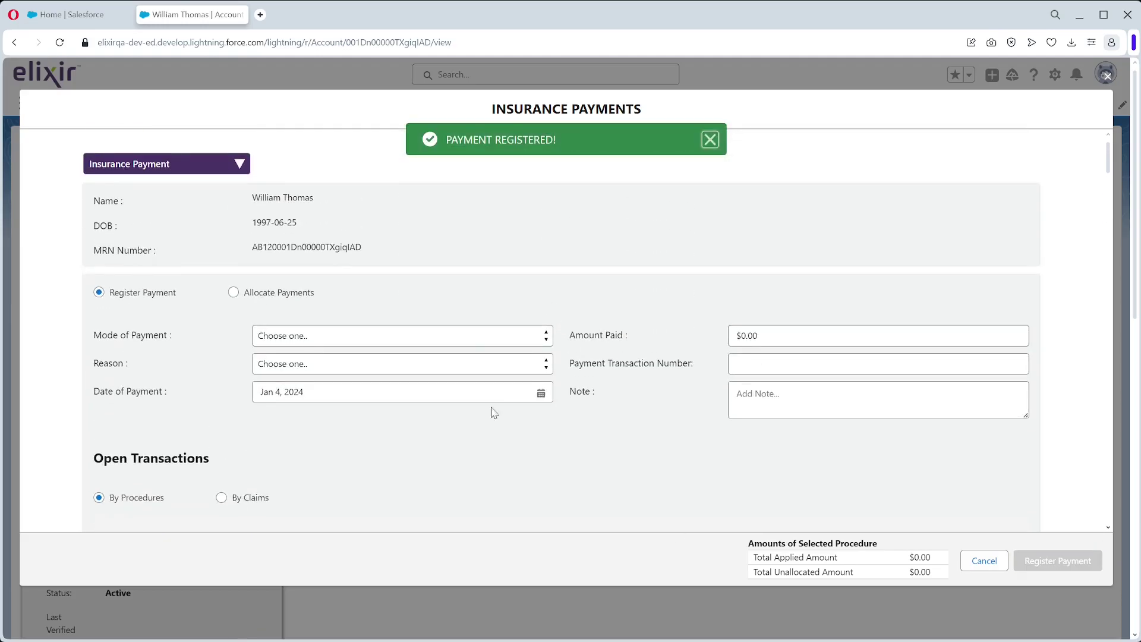
# Close the payments window and set the patient statement range to Jan 1 – Jan 5, 2024
pyautogui.click(978, 561)
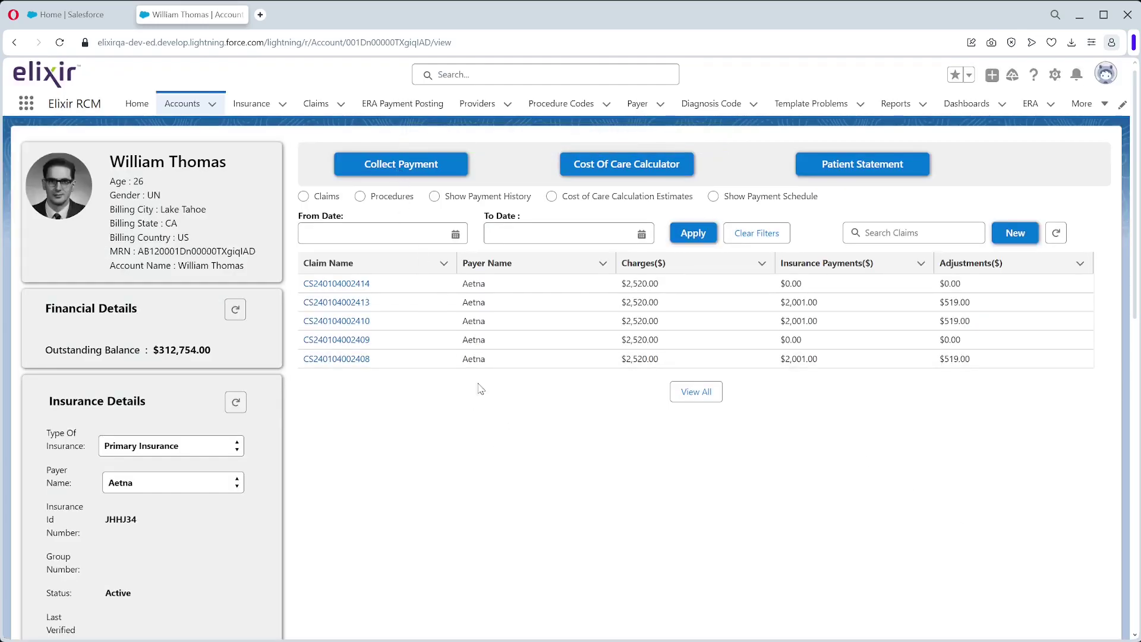
pyautogui.click(829, 169)
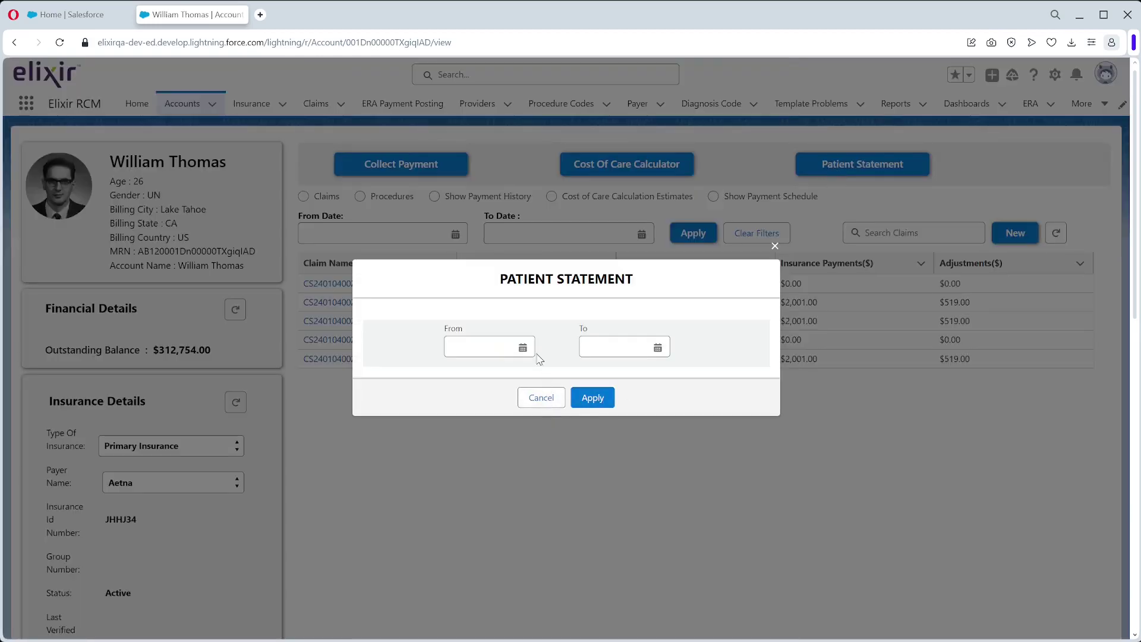
pyautogui.click(519, 352)
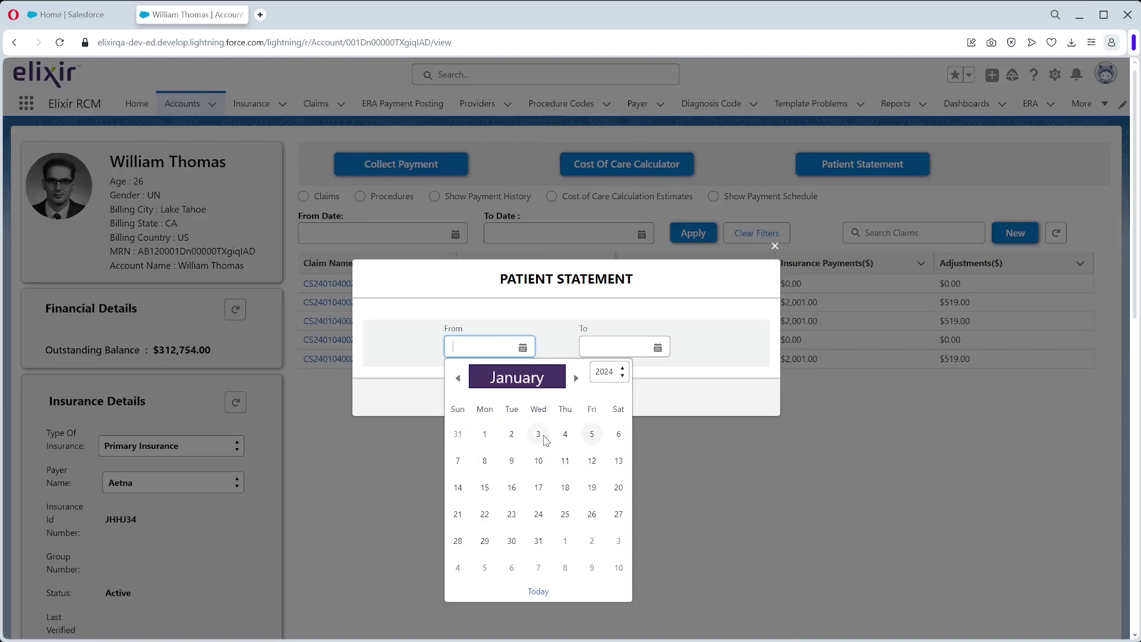
pyautogui.click(485, 434)
pyautogui.click(654, 350)
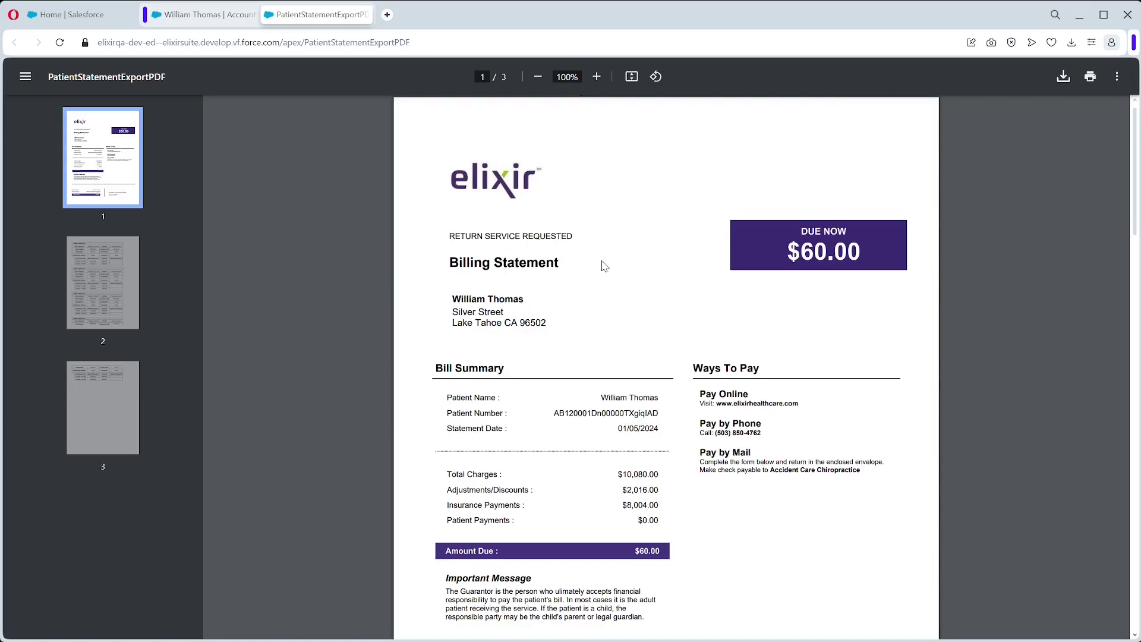
# Review the generated statement PDF showing $60.00 amount due, then close it
pyautogui.scroll(-3, 581, 457)
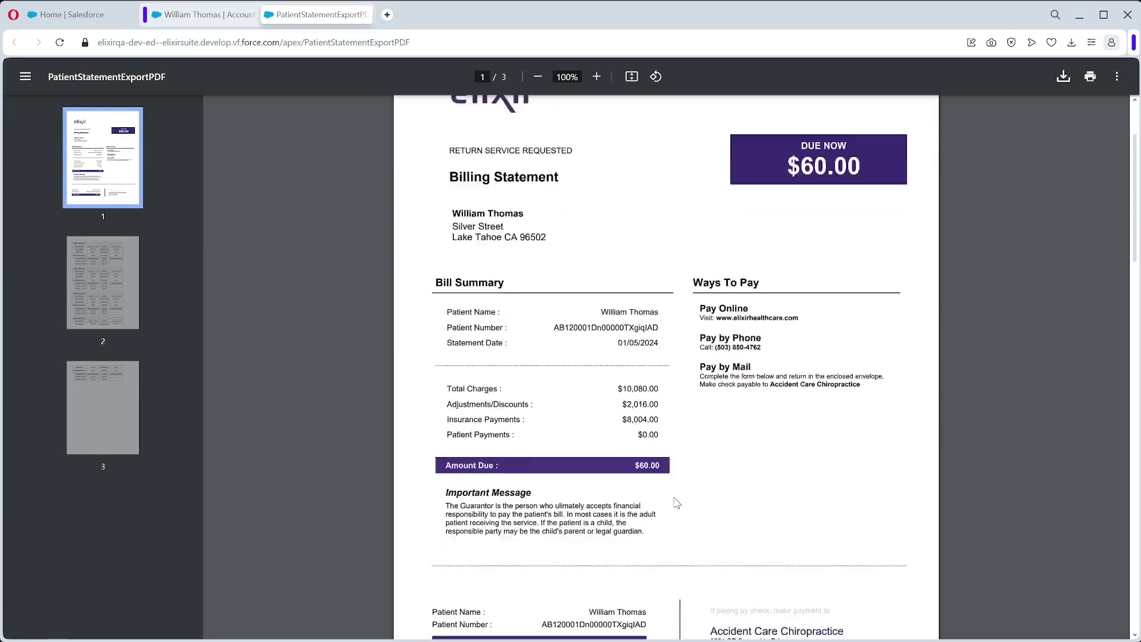
pyautogui.scroll(-1, 730, 449)
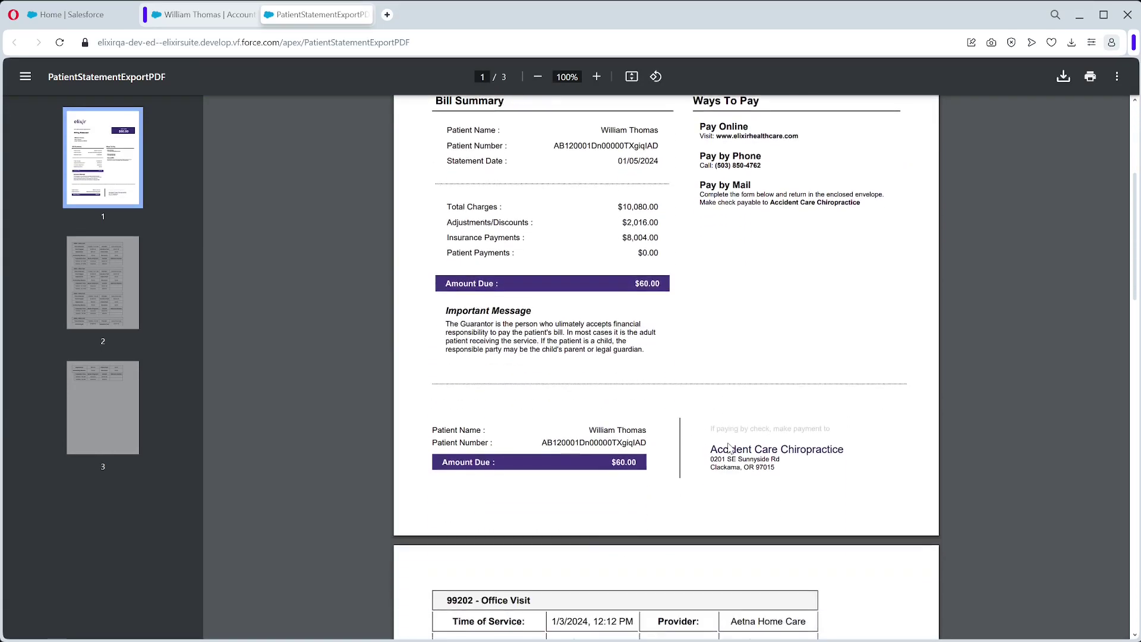
pyautogui.scroll(4, 734, 416)
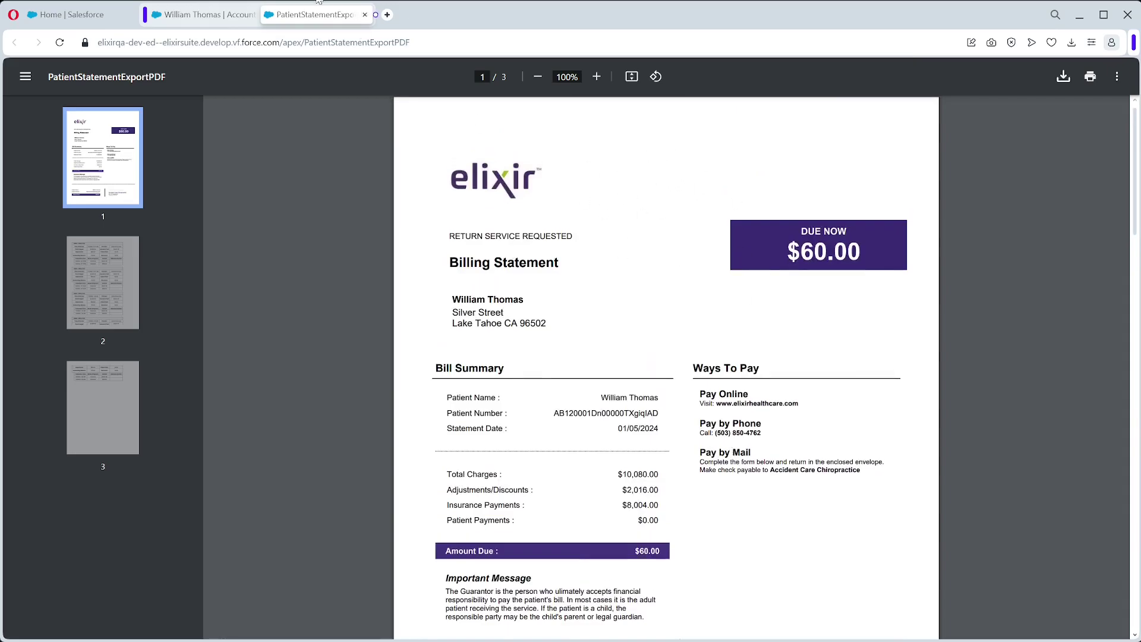
pyautogui.click(365, 14)
# Cancel the Patient Statement dialog and scroll the account page showing $312,754.00 outstanding
pyautogui.click(530, 407)
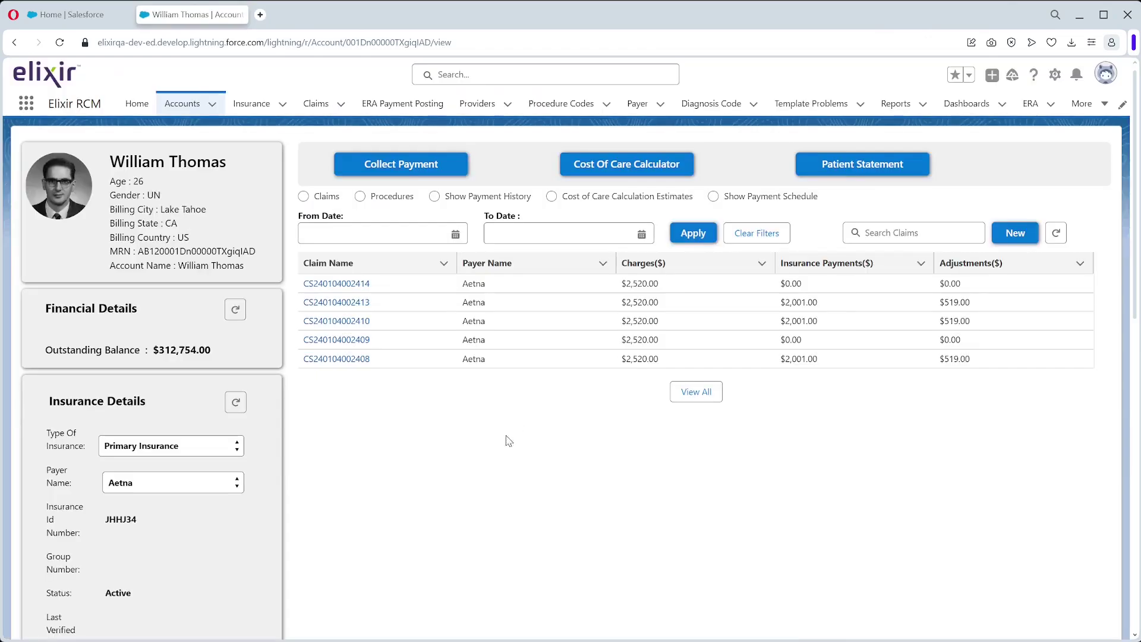
pyautogui.scroll(-1, 416, 440)
pyautogui.scroll(-1, 389, 431)
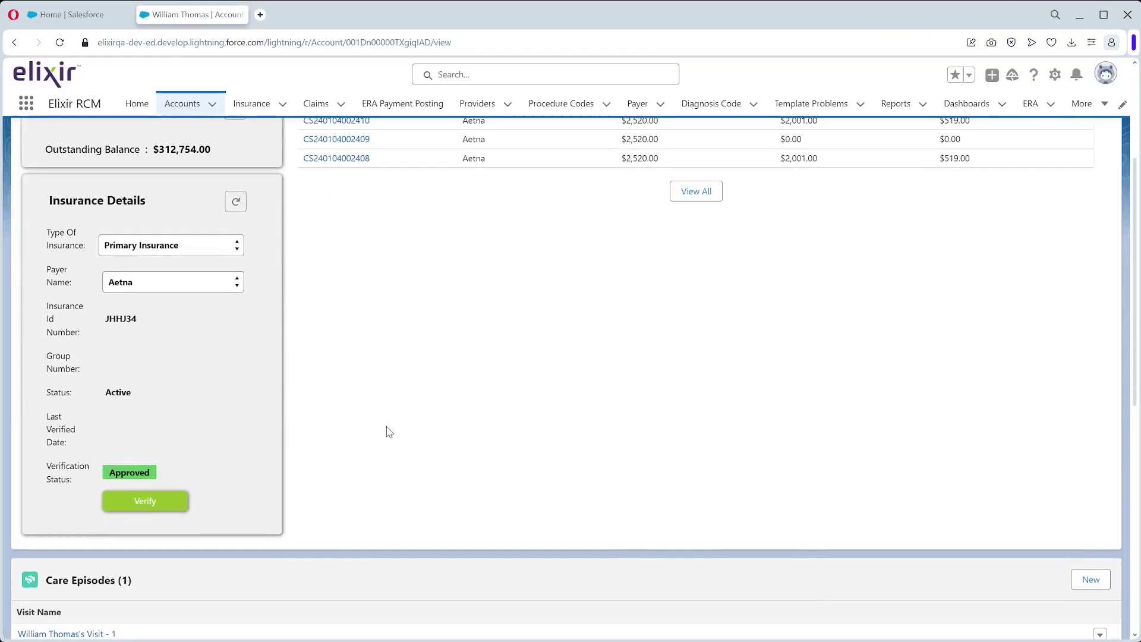
pyautogui.scroll(3, 380, 416)
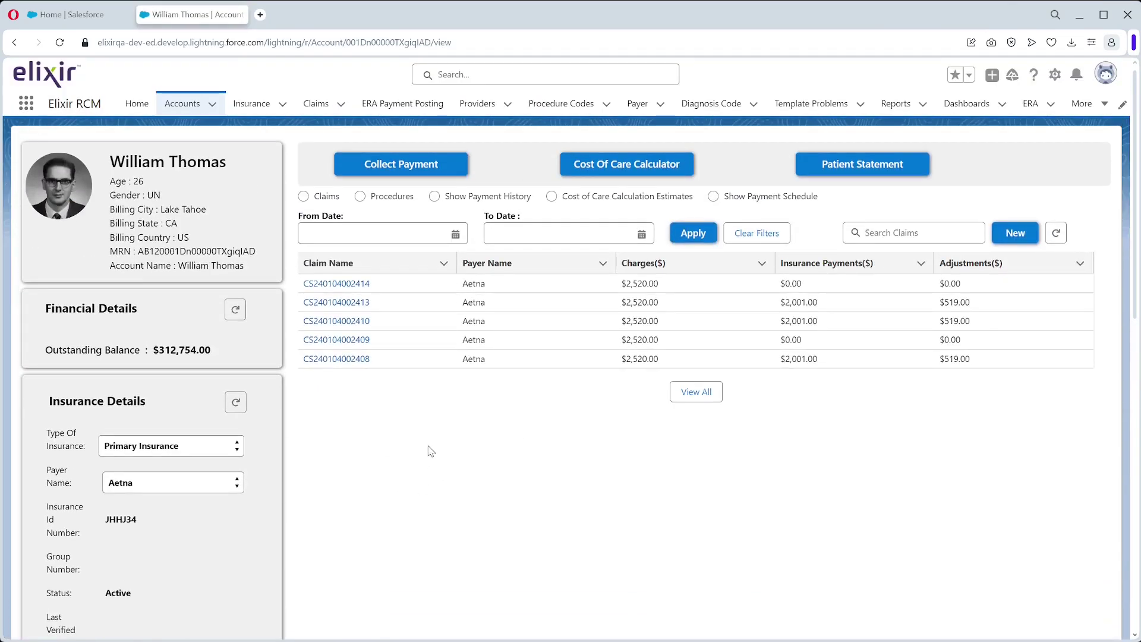